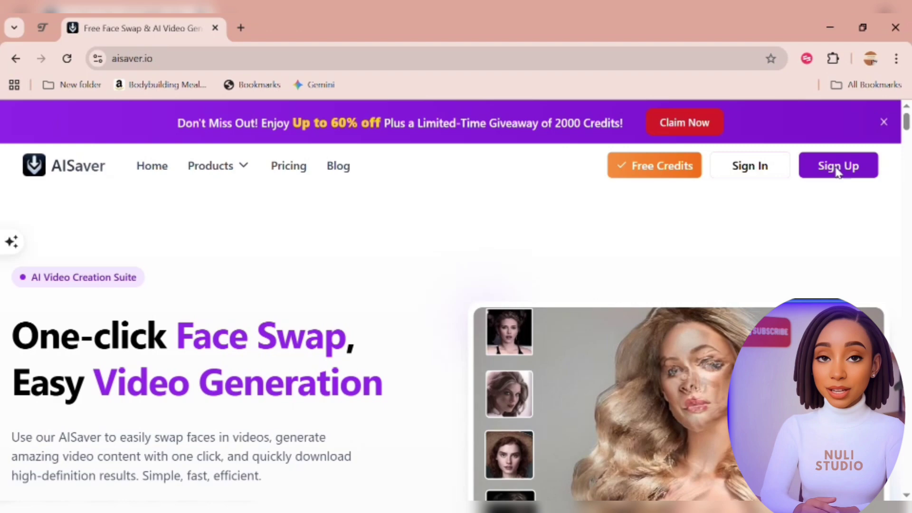
# - Sign up with a Google account and confirm the 100-credit balance in the Credits dropdown
pyautogui.click(837, 172)
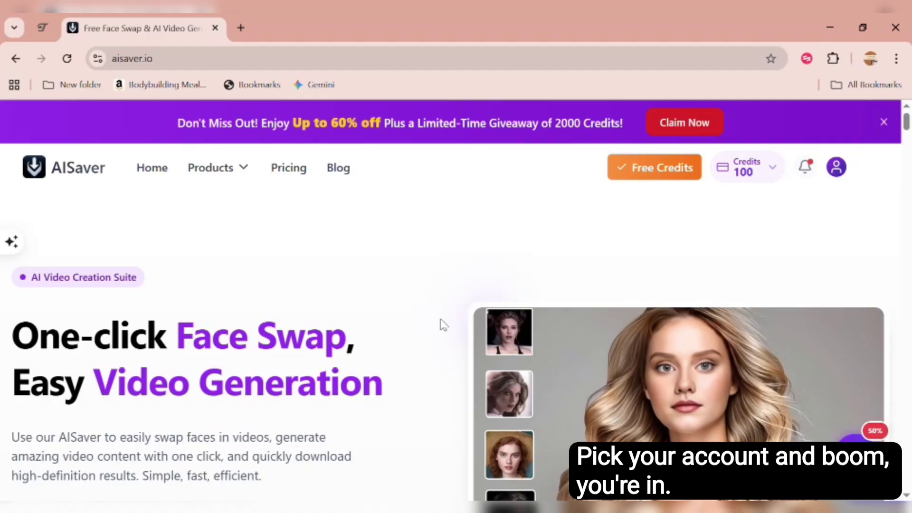
pyautogui.click(748, 169)
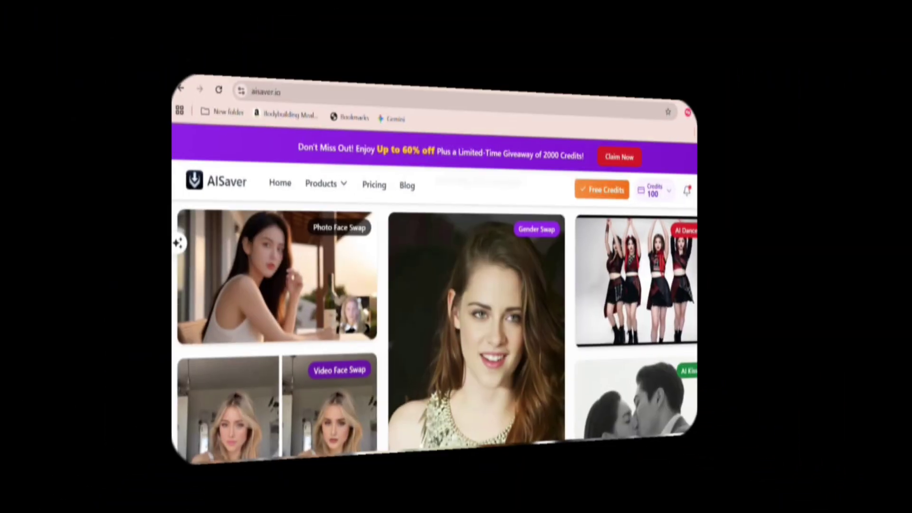
# - Scroll through the home page's example gallery and feature sections
pyautogui.scroll(-2, 456, 332)
pyautogui.scroll(2, 456, 332)
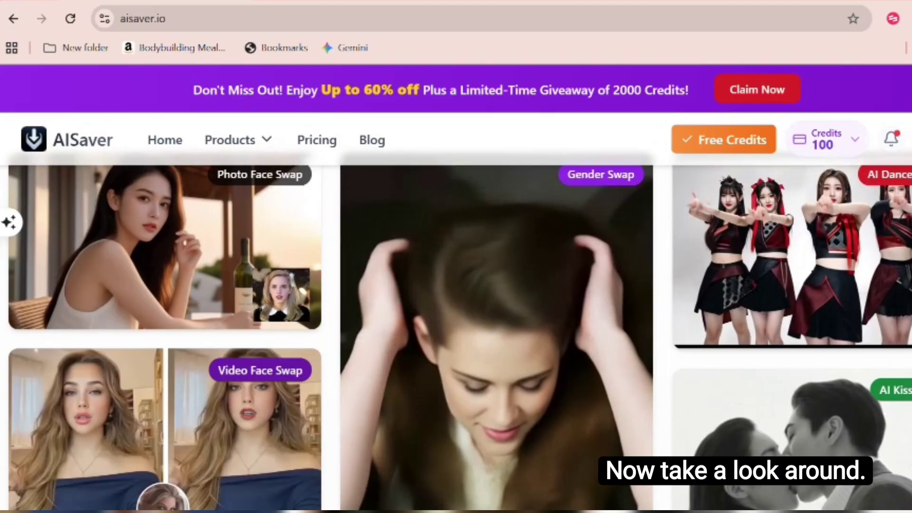
pyautogui.scroll(-3, 444, 255)
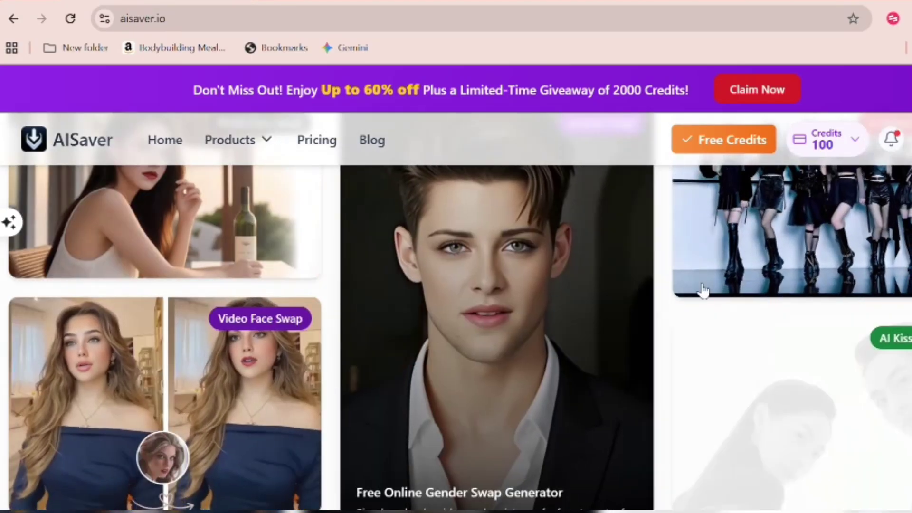
pyautogui.moveTo(811, 289)
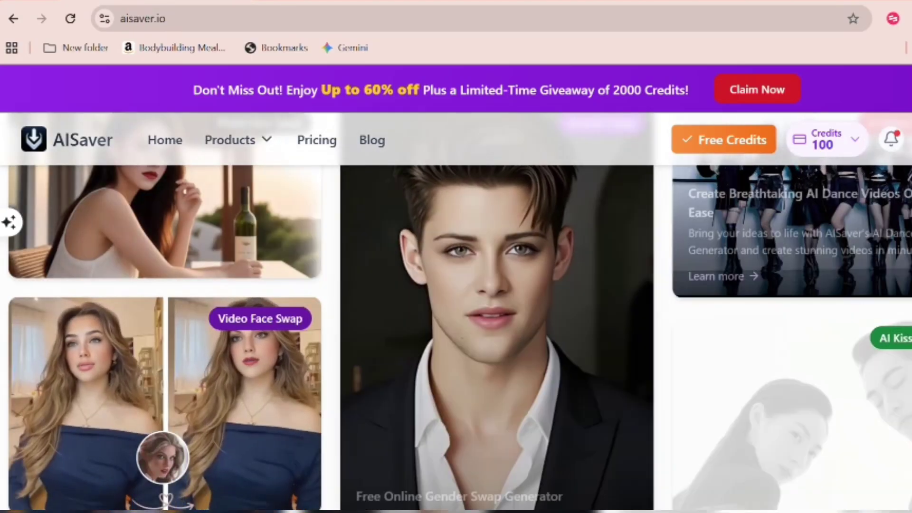
pyautogui.scroll(5, 629, 235)
pyautogui.scroll(-2, 628, 235)
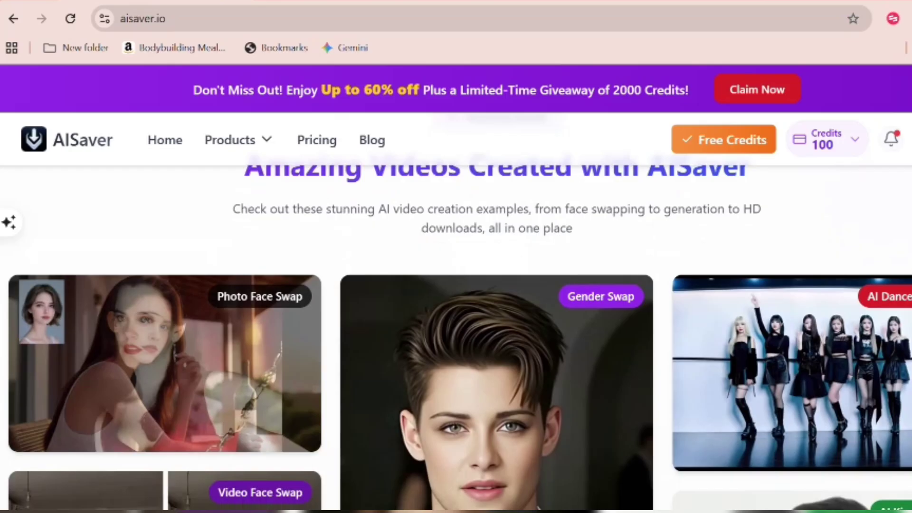
pyautogui.scroll(-5, 628, 235)
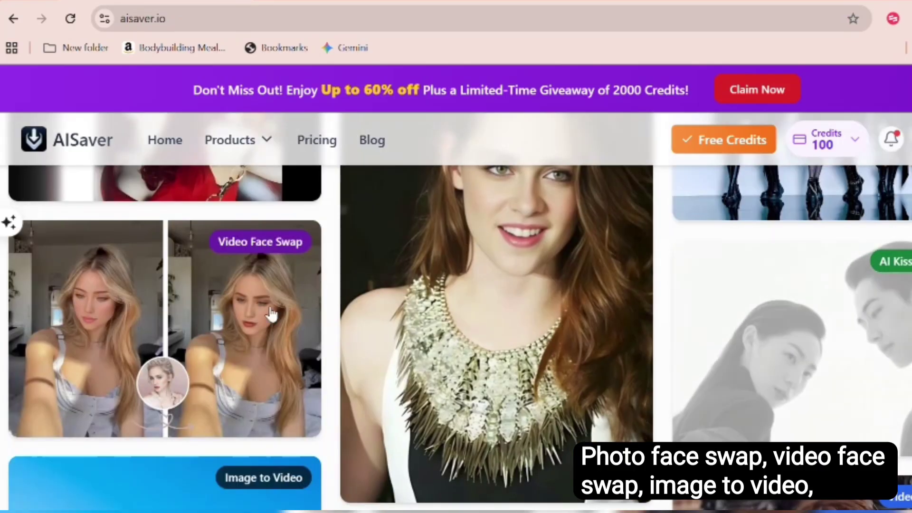
pyautogui.scroll(-3, 629, 235)
pyautogui.scroll(-2, 629, 235)
pyautogui.scroll(6, 628, 235)
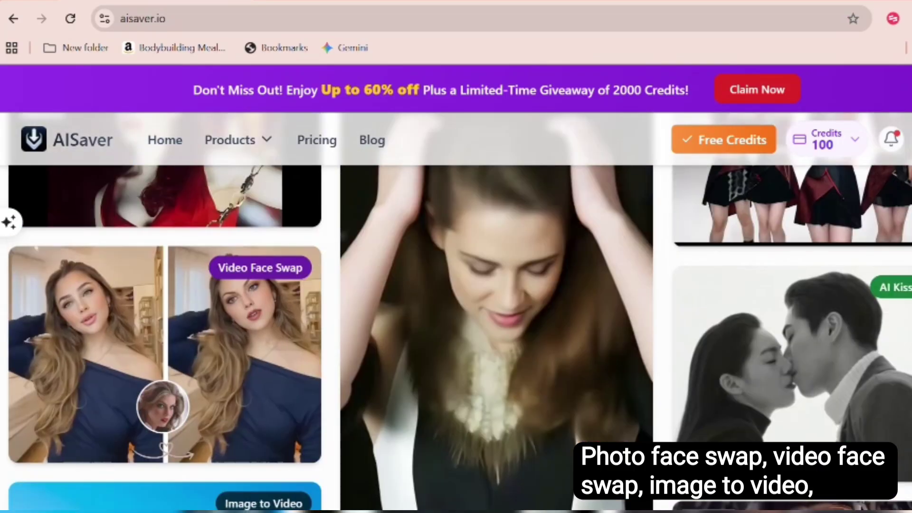
pyautogui.scroll(-6, 628, 234)
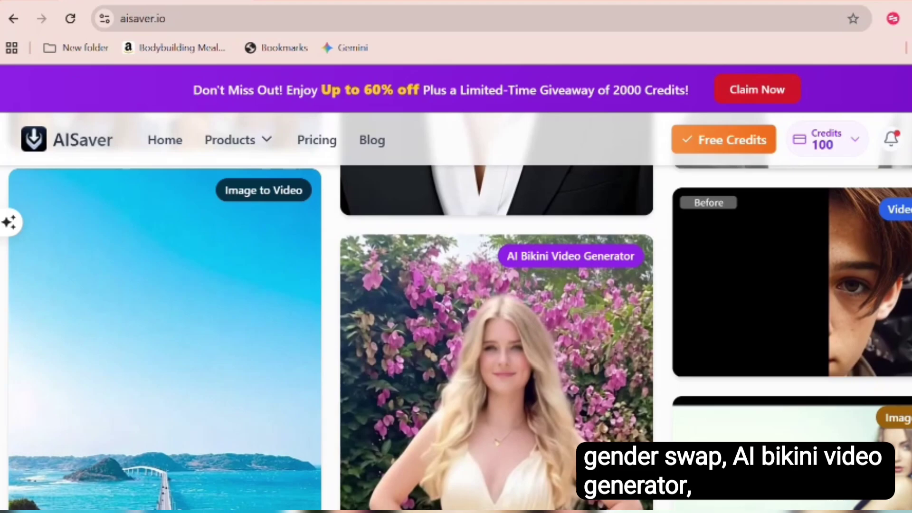
pyautogui.scroll(-3, 629, 235)
pyautogui.scroll(10, 628, 234)
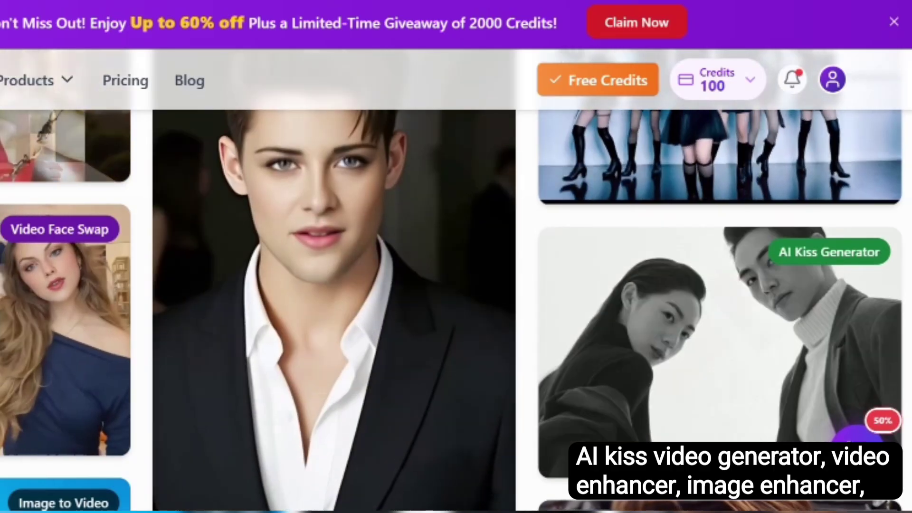
pyautogui.scroll(-3, 628, 234)
pyautogui.scroll(-5, 456, 332)
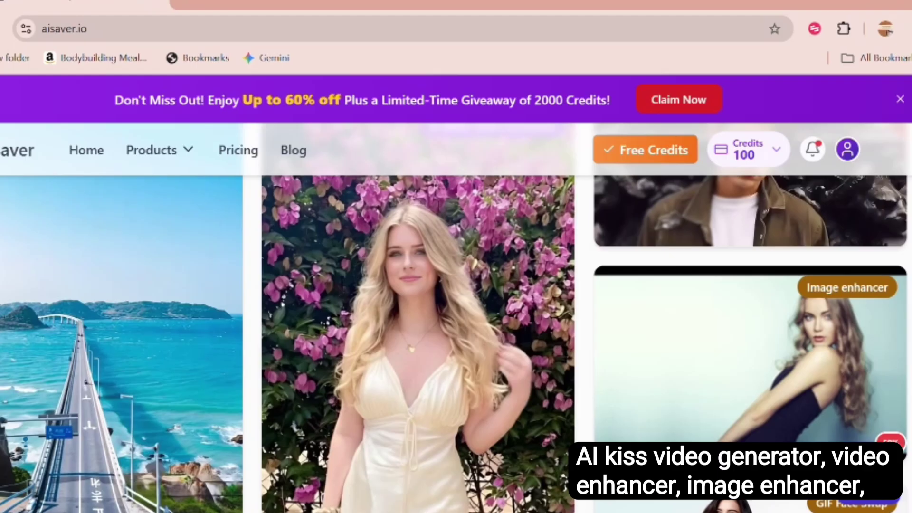
pyautogui.scroll(-6, 455, 318)
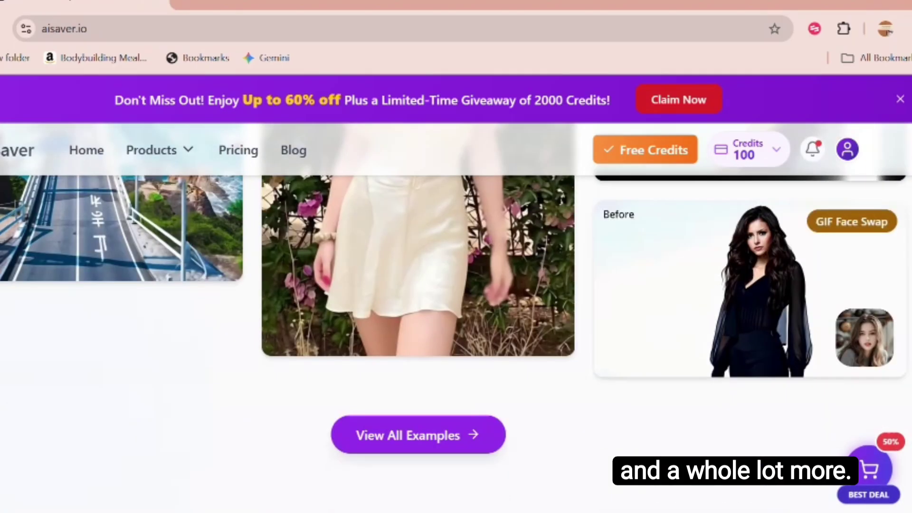
pyautogui.scroll(-10, 455, 318)
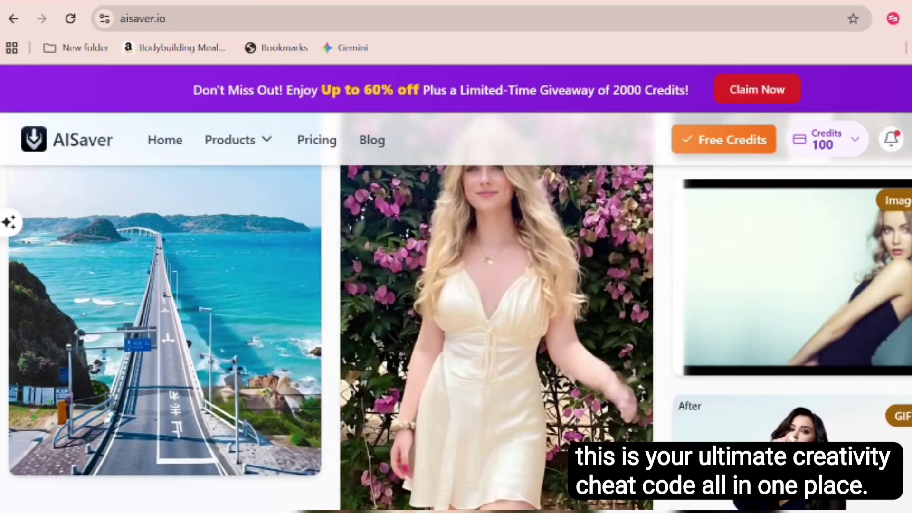
pyautogui.scroll(-4, 456, 284)
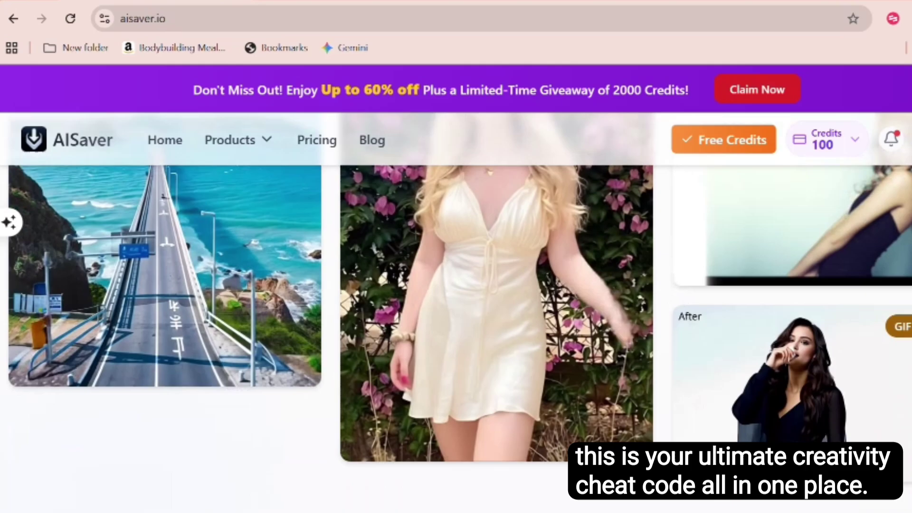
pyautogui.scroll(-10, 456, 285)
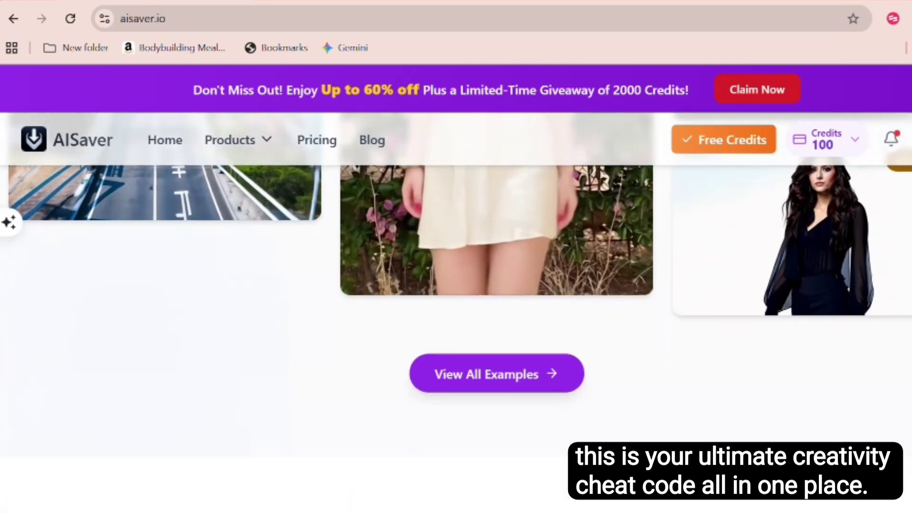
pyautogui.scroll(-10, 456, 284)
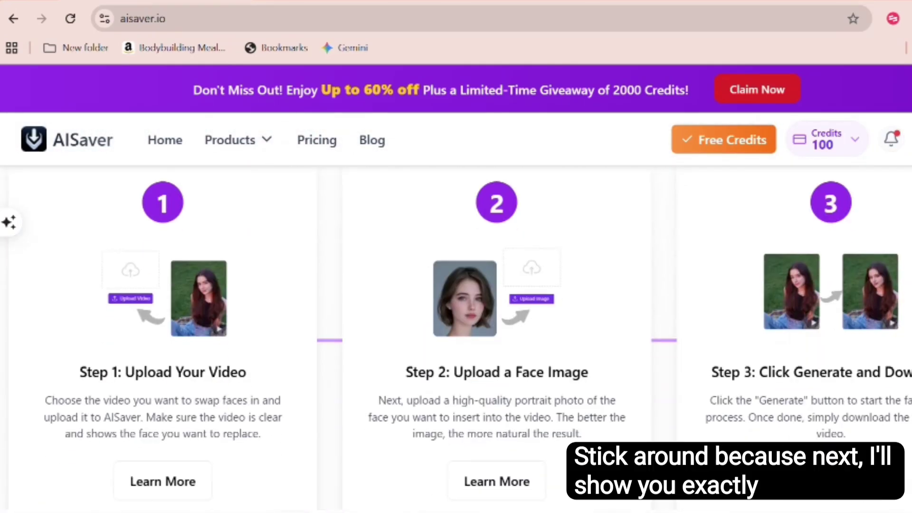
pyautogui.scroll(-10, 455, 285)
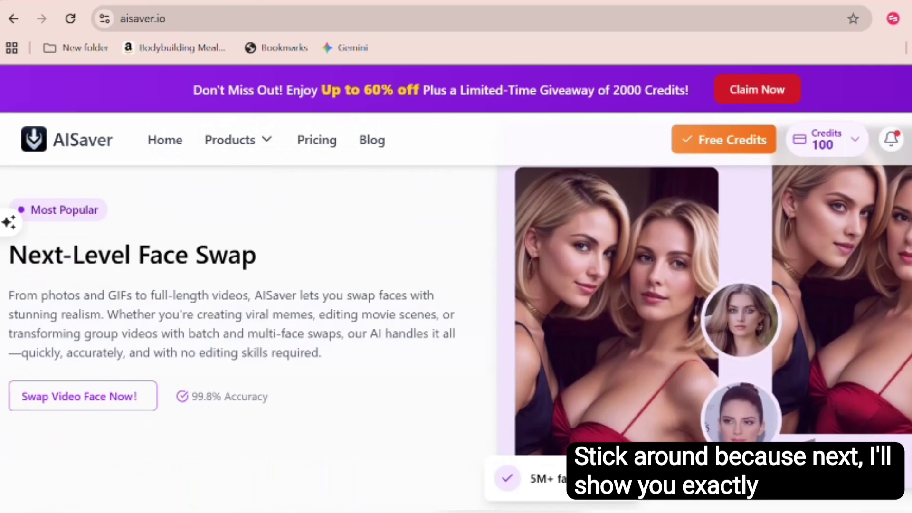
pyautogui.scroll(-5, 455, 308)
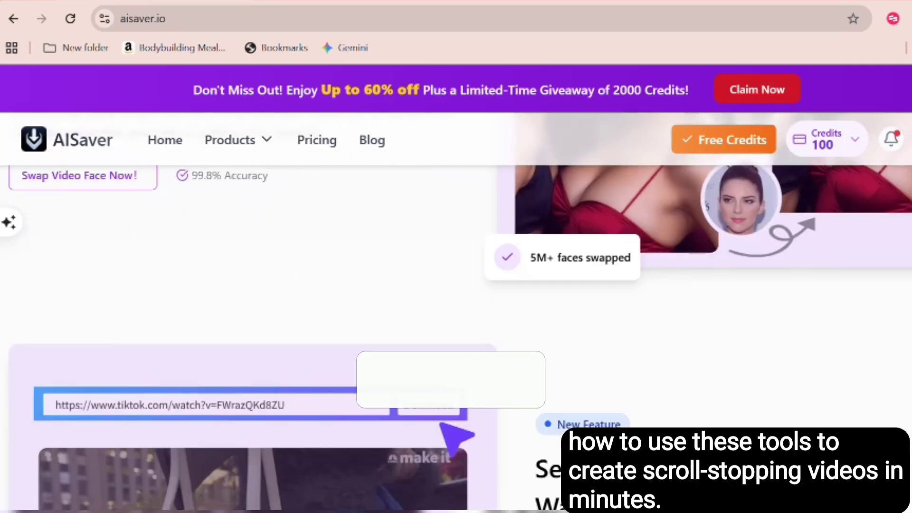
pyautogui.scroll(-10, 455, 308)
# - Return to the top and bring up the Products menu of Face Swap, Image and Video tools
pyautogui.scroll(15, 456, 285)
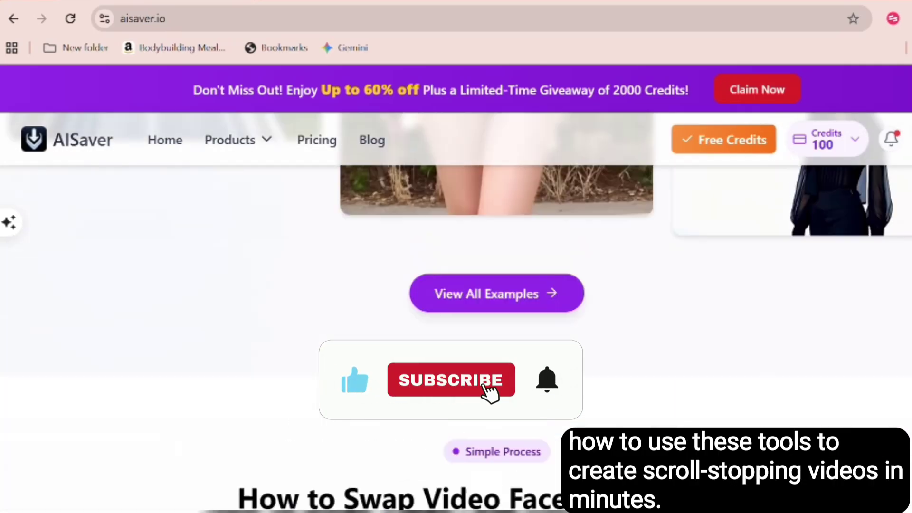
pyautogui.scroll(10, 193, 189)
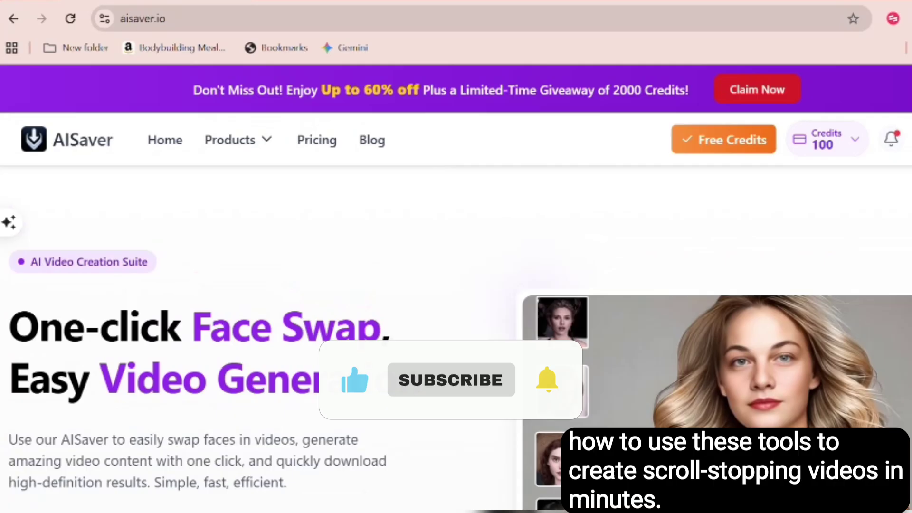
pyautogui.moveTo(265, 142)
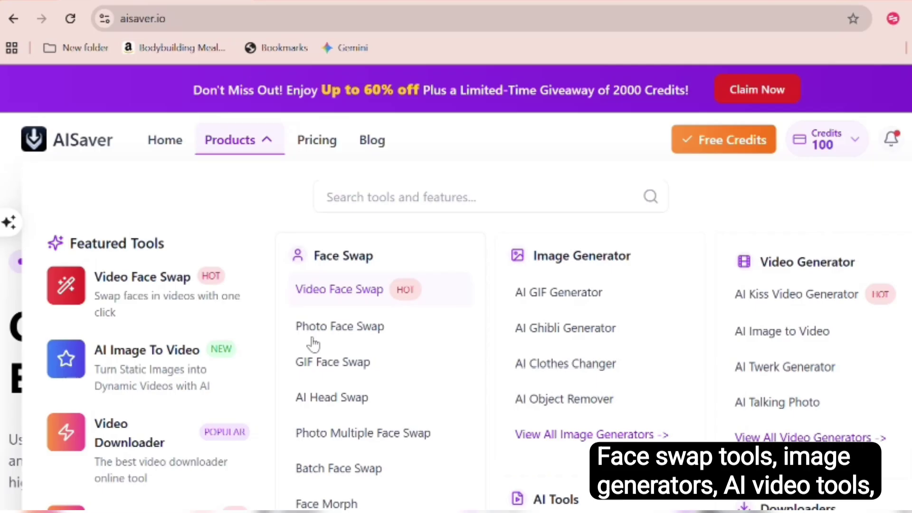
# - Scroll the Products tool list past Kiss Video Generator, the AI tools and video downloaders
pyautogui.scroll(-5, 525, 299)
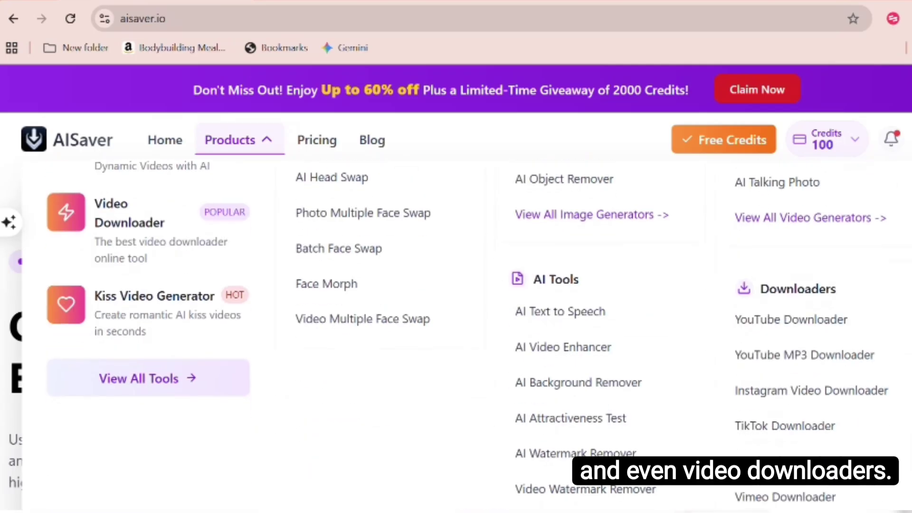
pyautogui.scroll(-1, 526, 299)
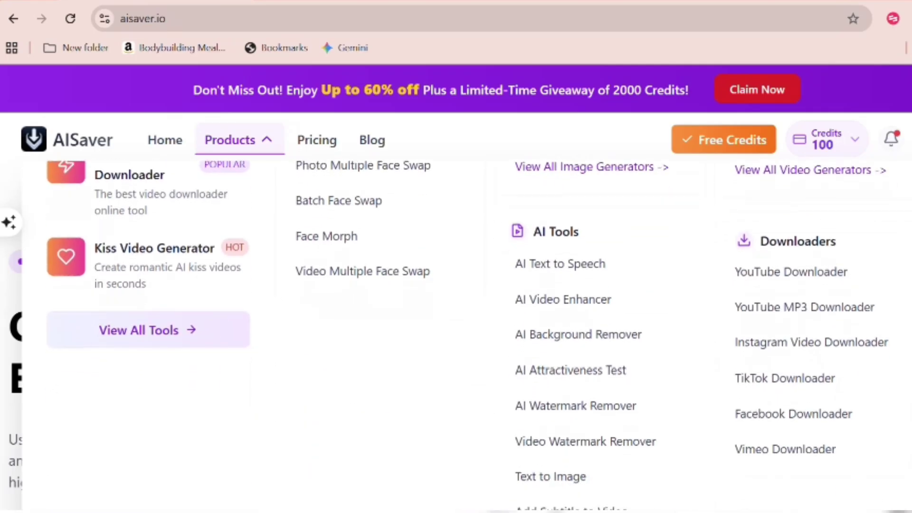
pyautogui.scroll(-1, 526, 299)
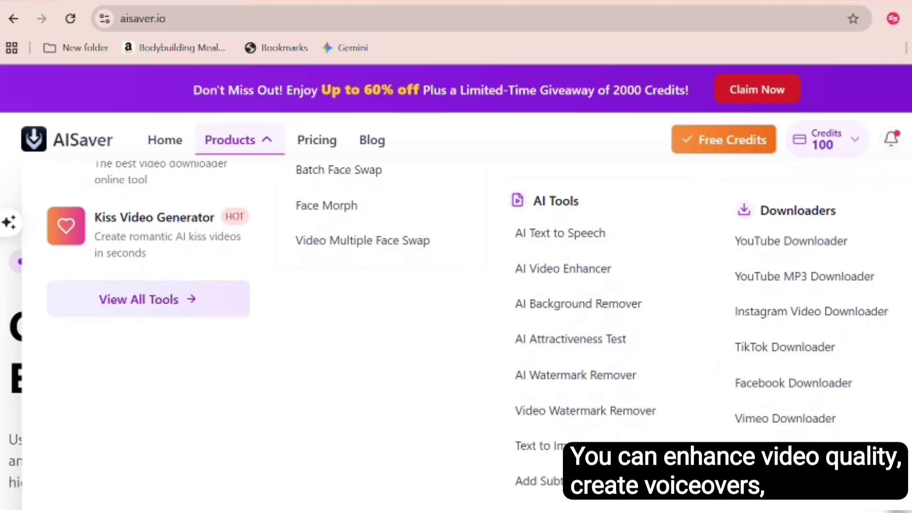
pyautogui.scroll(1, 526, 299)
pyautogui.scroll(3, 525, 300)
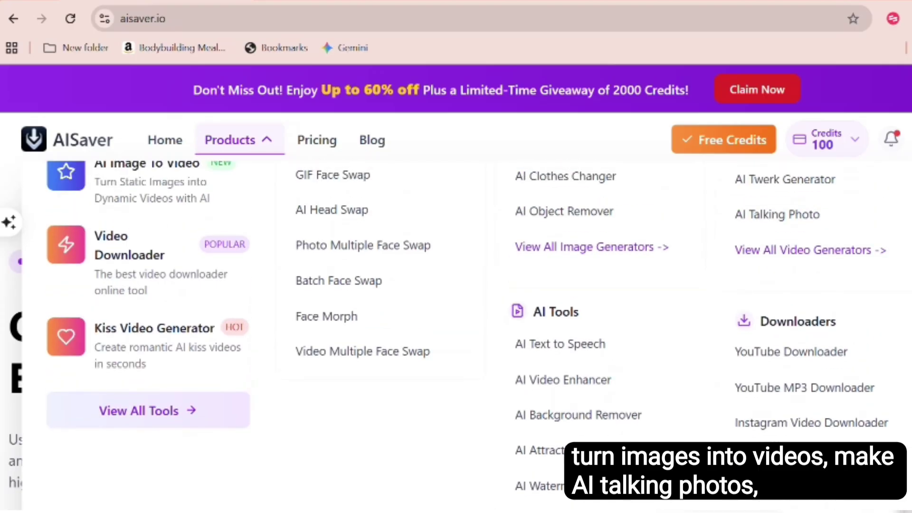
pyautogui.scroll(1, 525, 299)
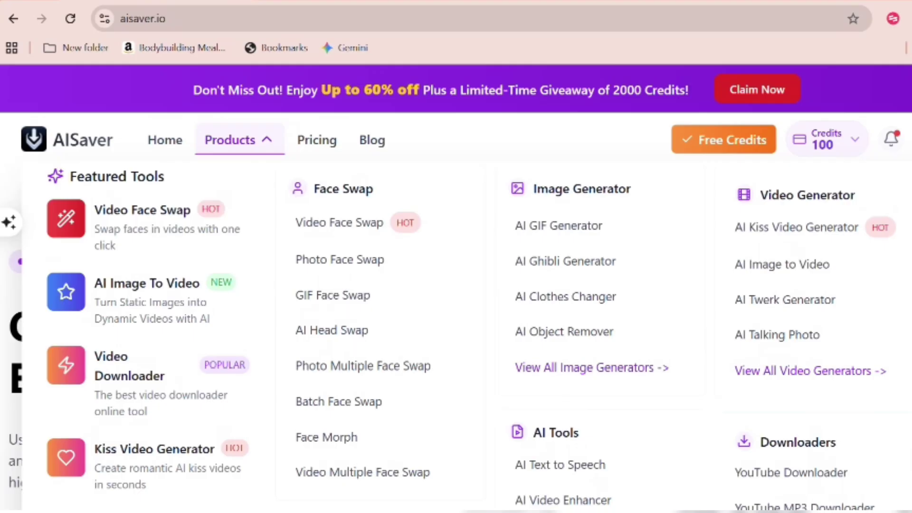
pyautogui.scroll(-2, 525, 299)
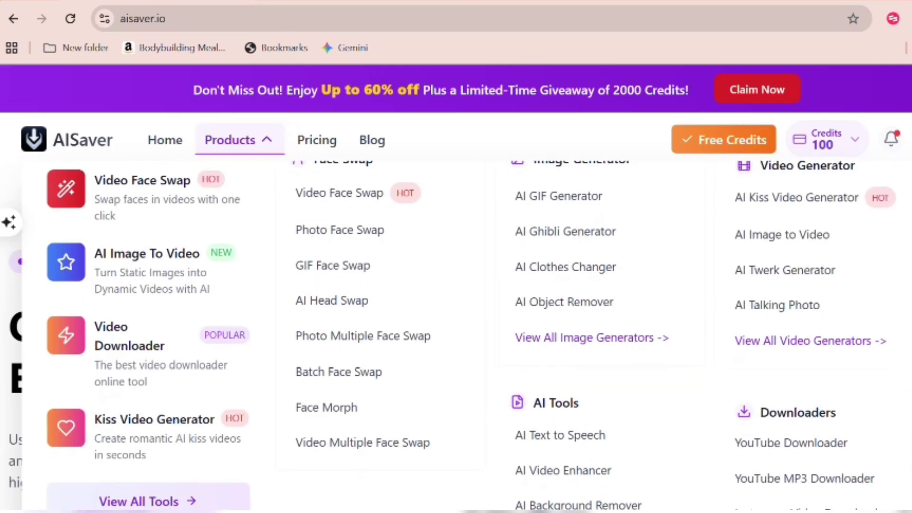
pyautogui.scroll(-3, 525, 299)
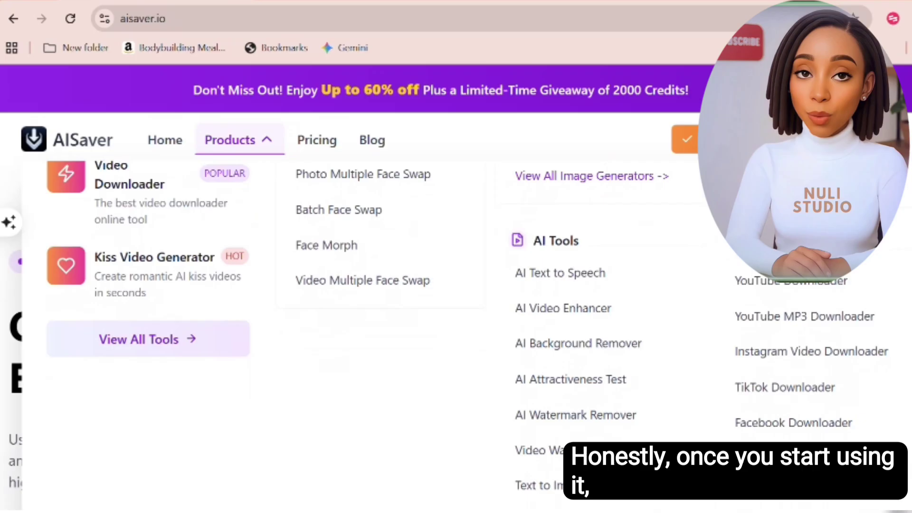
pyautogui.scroll(-1, 526, 299)
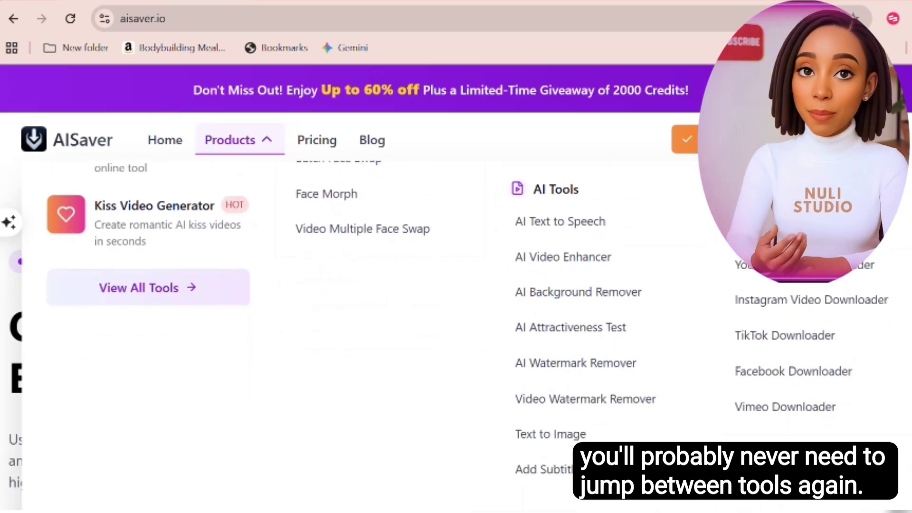
pyautogui.scroll(-1, 526, 299)
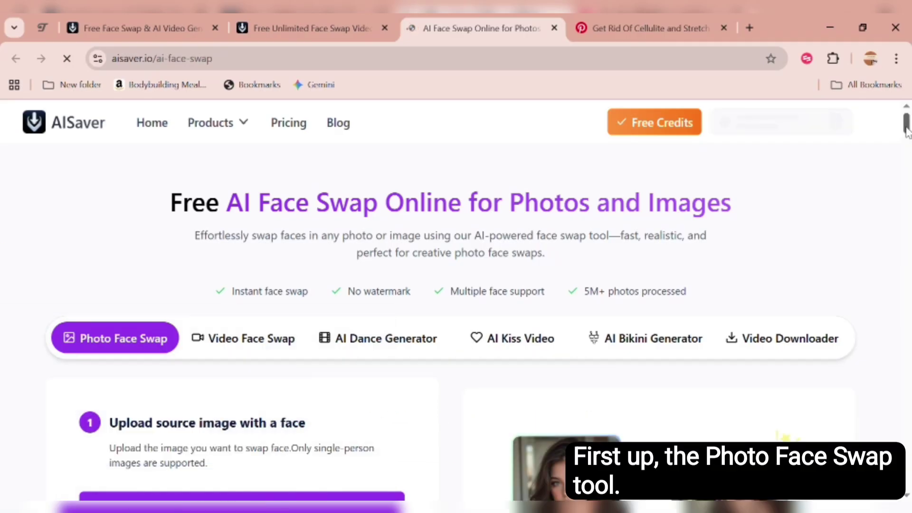
# - Scroll the AI Face Swap page to its upload steps and claim the daily 50 free credits
pyautogui.scroll(-5, 907, 143)
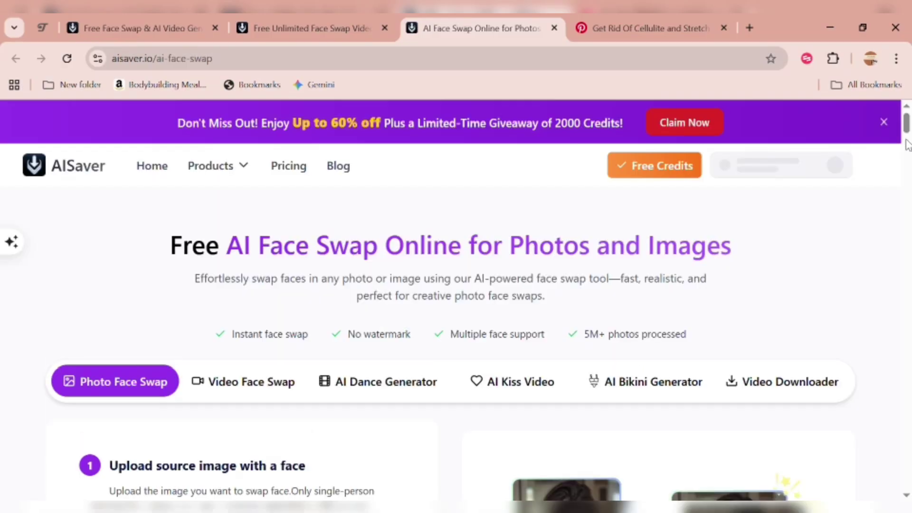
pyautogui.scroll(-5, 907, 144)
pyautogui.scroll(-1, 907, 147)
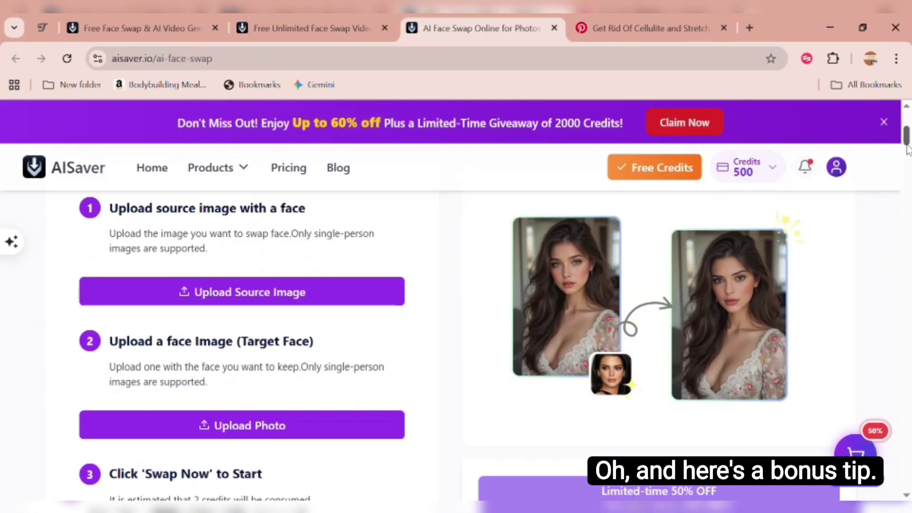
pyautogui.scroll(1, 907, 150)
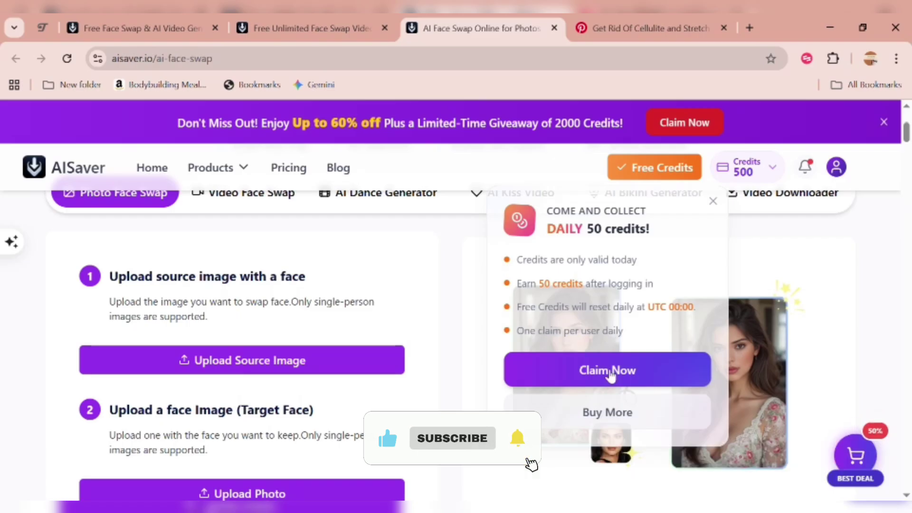
pyautogui.click(607, 371)
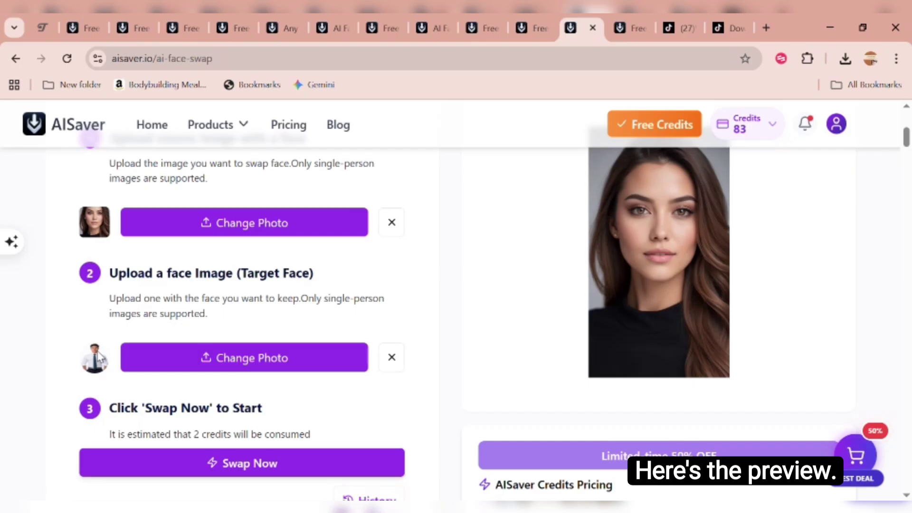
# - Preview the uploaded target face and swap it onto the source portrait, leaving 81 credits
pyautogui.click(96, 355)
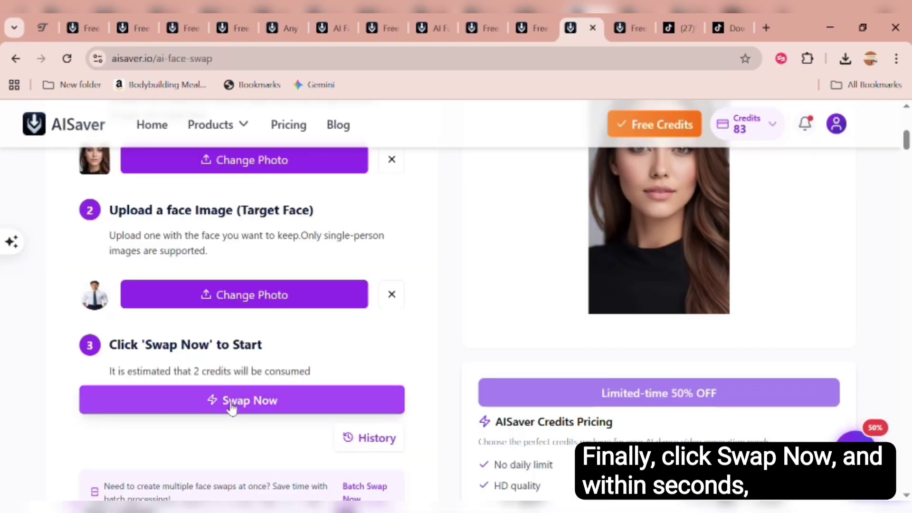
pyautogui.click(231, 401)
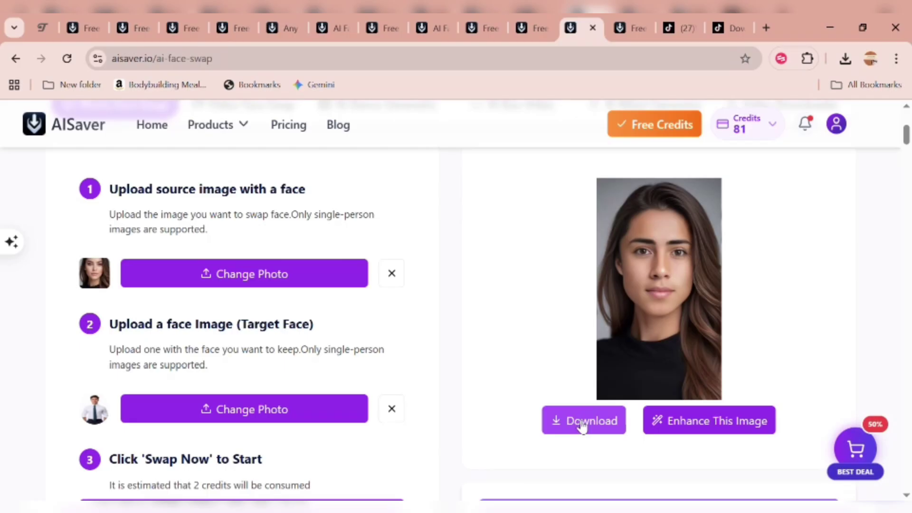
# - Enhance the swapped portrait for 2 credits and compare original and enhanced versions enlarged
pyautogui.click(690, 426)
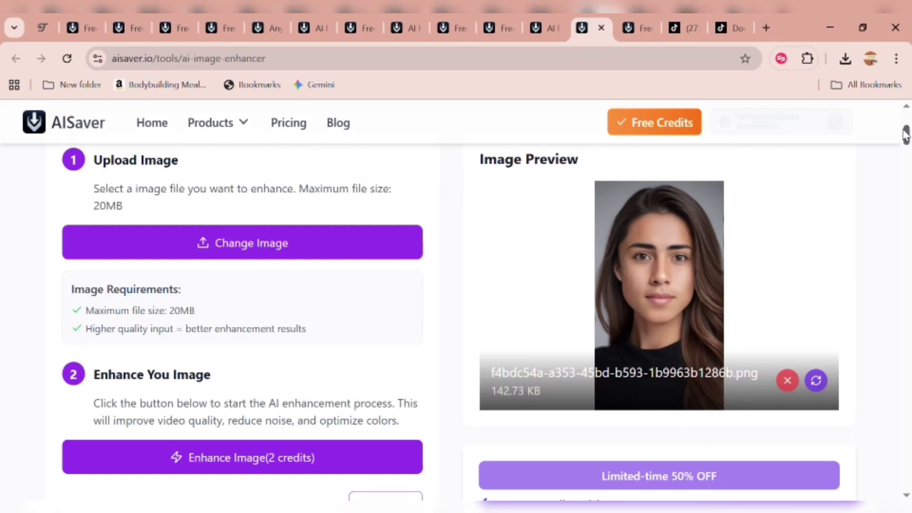
pyautogui.moveTo(906, 135); pyautogui.dragTo(906, 141)
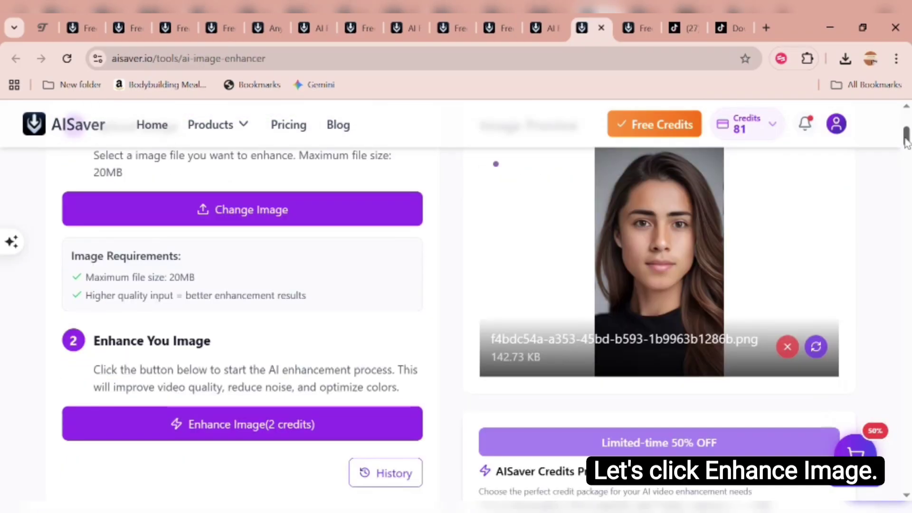
pyautogui.click(283, 427)
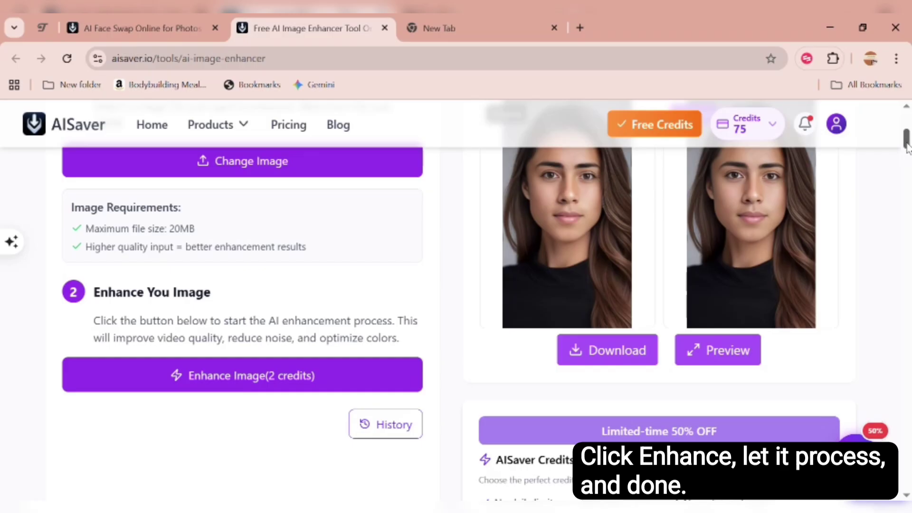
pyautogui.scroll(2, 906, 147)
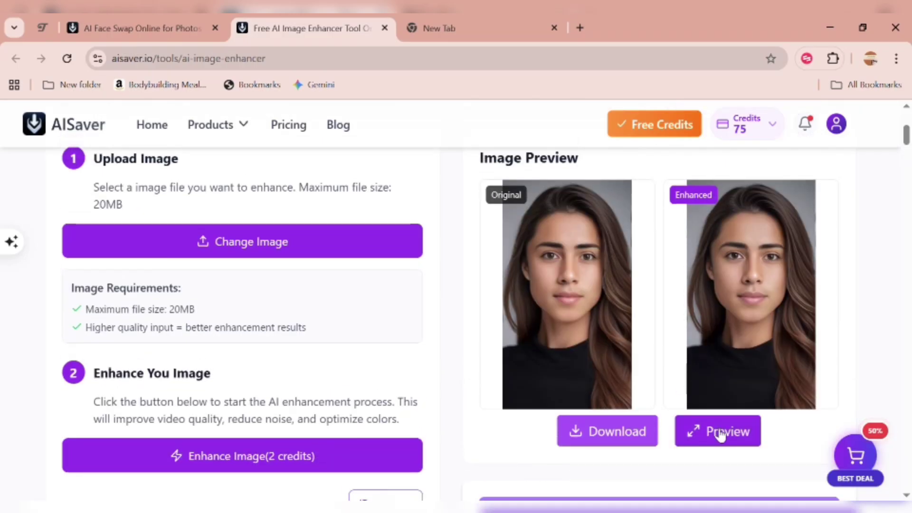
pyautogui.click(720, 434)
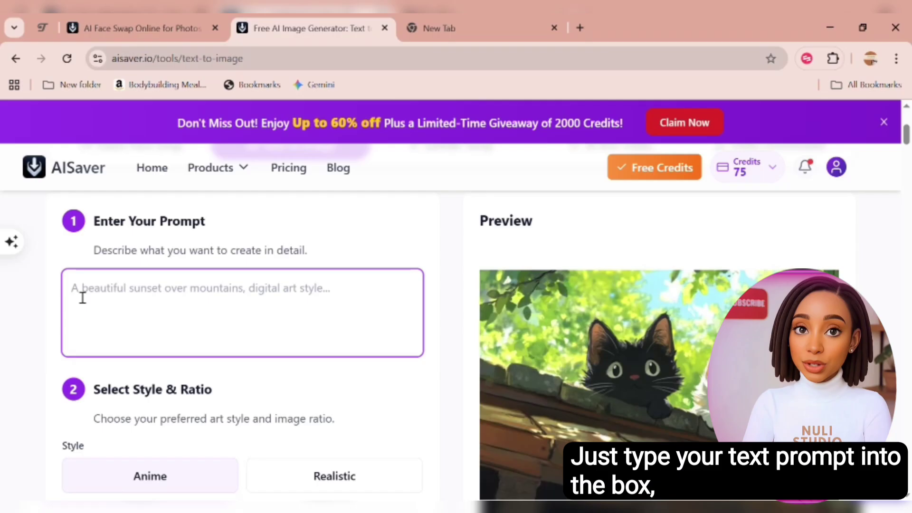
# - Generate a Realistic 3:2 image from 'A young boy walking through a beautiful garden'
pyautogui.click(82, 297)
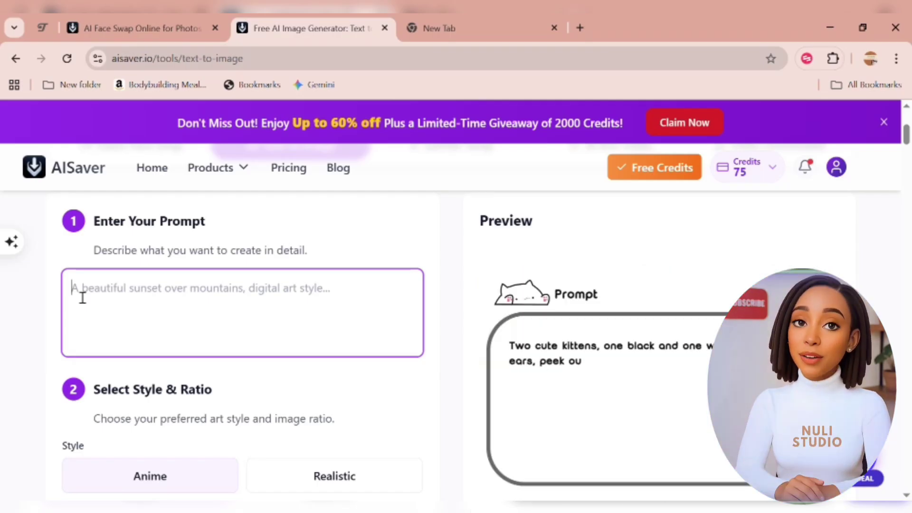
pyautogui.write('A young boy w')
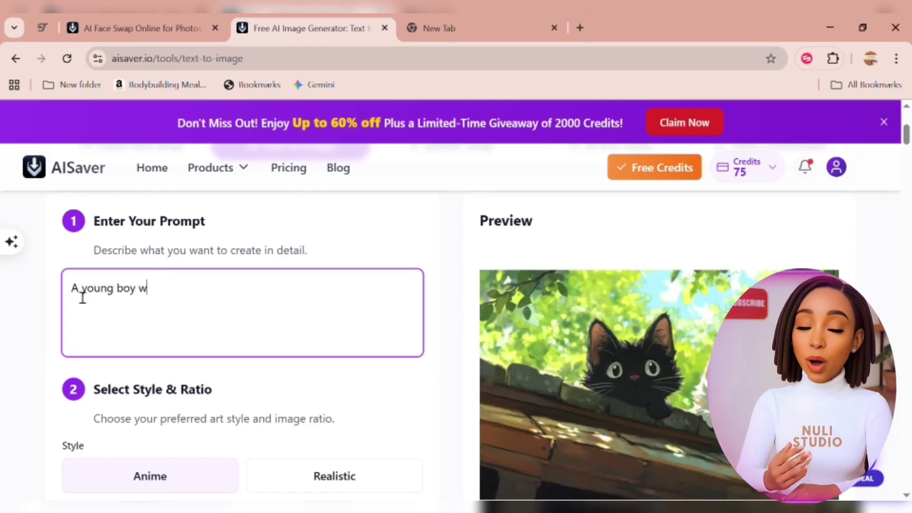
pyautogui.write('alking through a beautiful garden')
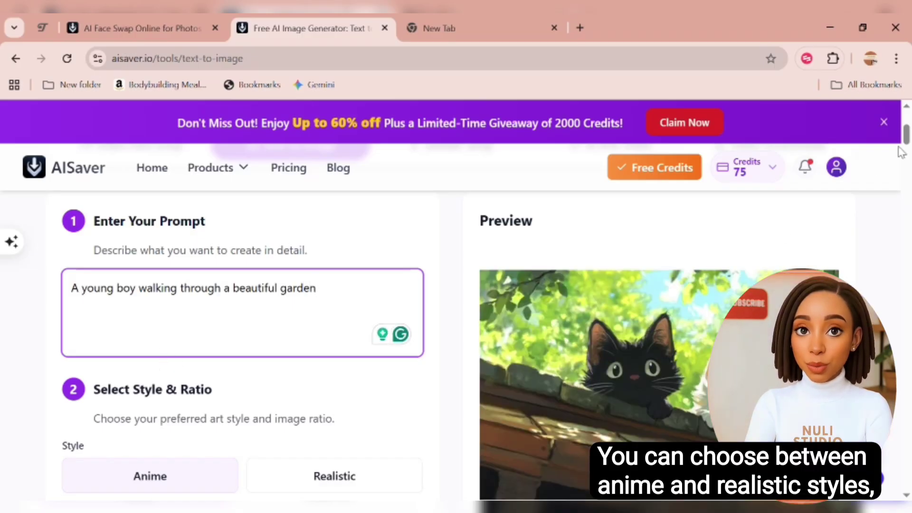
pyautogui.scroll(-3, 170, 343)
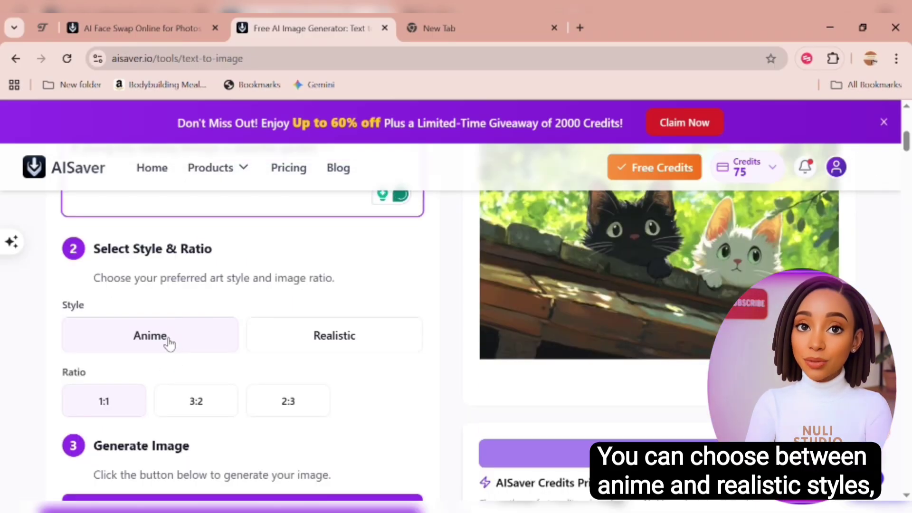
pyautogui.click(320, 338)
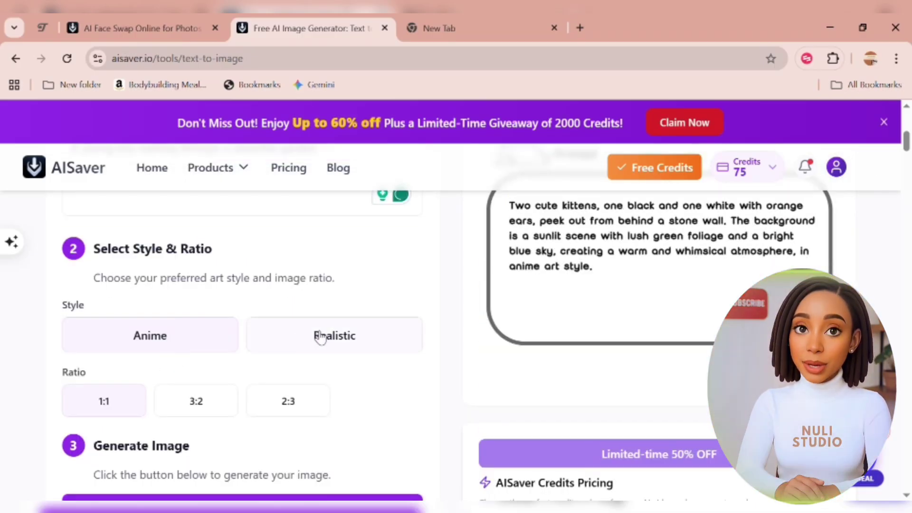
pyautogui.click(207, 409)
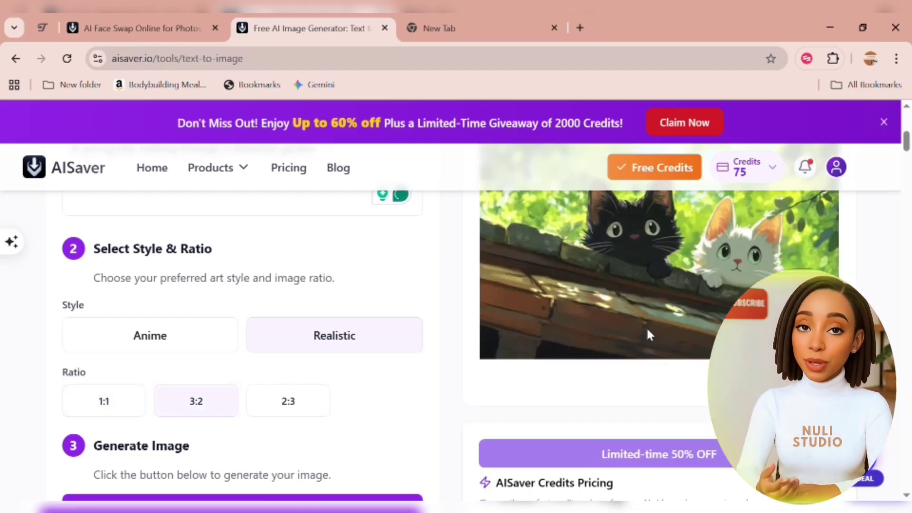
pyautogui.scroll(-3, 854, 216)
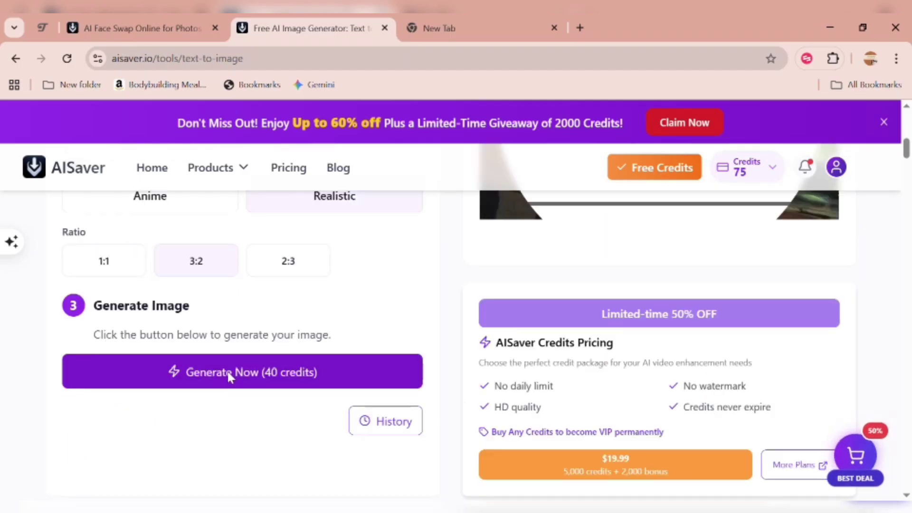
pyautogui.click(227, 369)
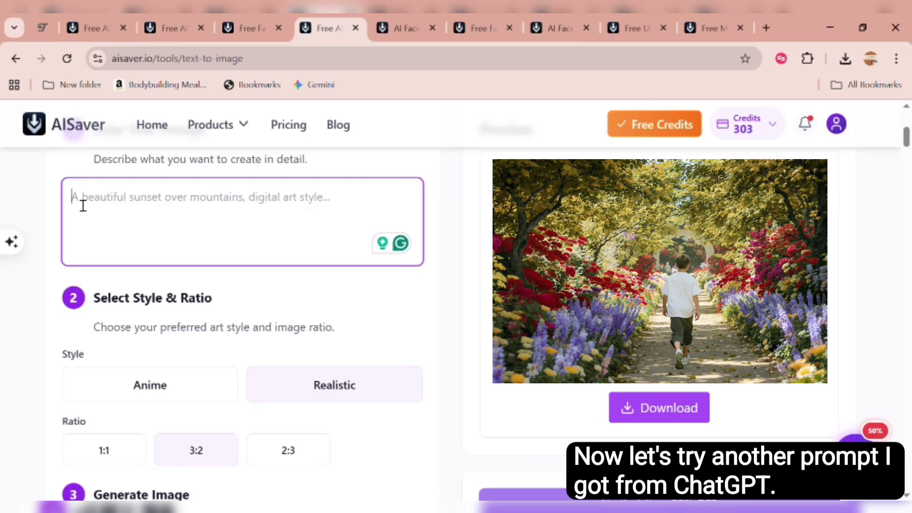
# - Paste the cat-and-lion selfie prompt, generate the image, and switch the style to Anime
pyautogui.hotkey('ctrl', 'v')
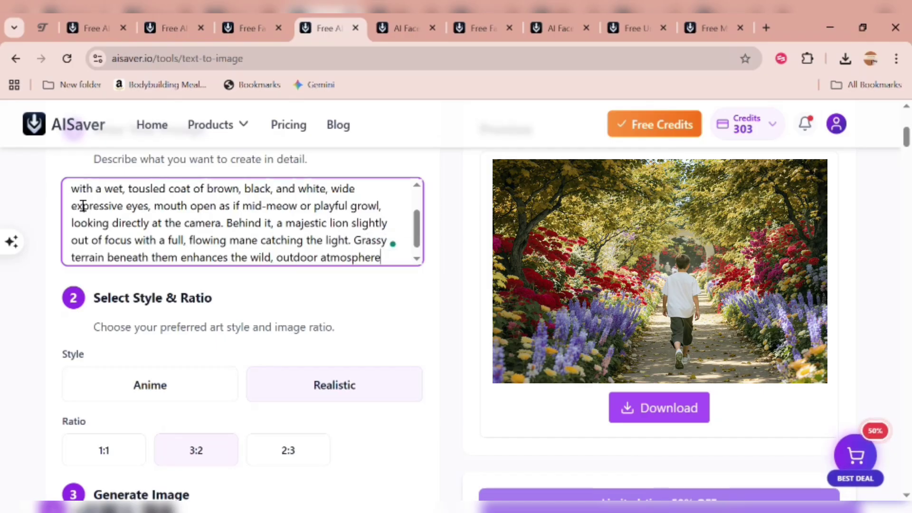
pyautogui.scroll(-2, 84, 206)
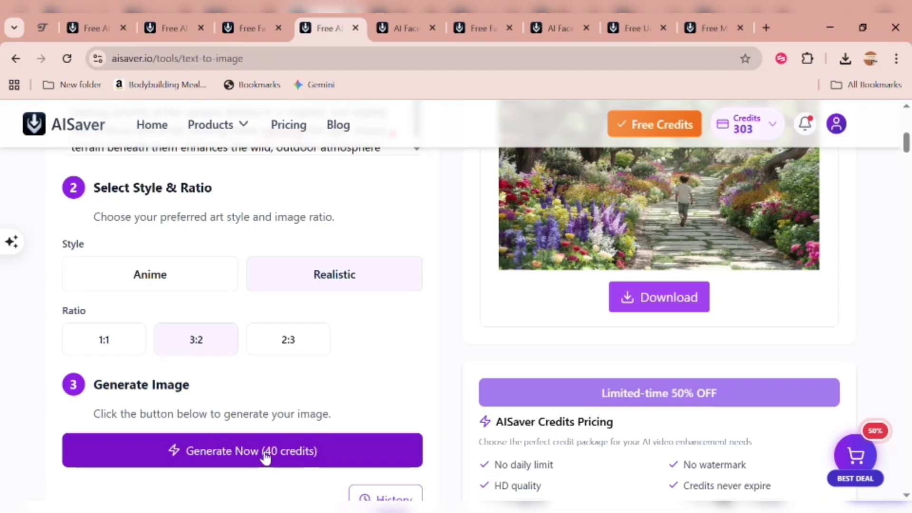
pyautogui.click(265, 455)
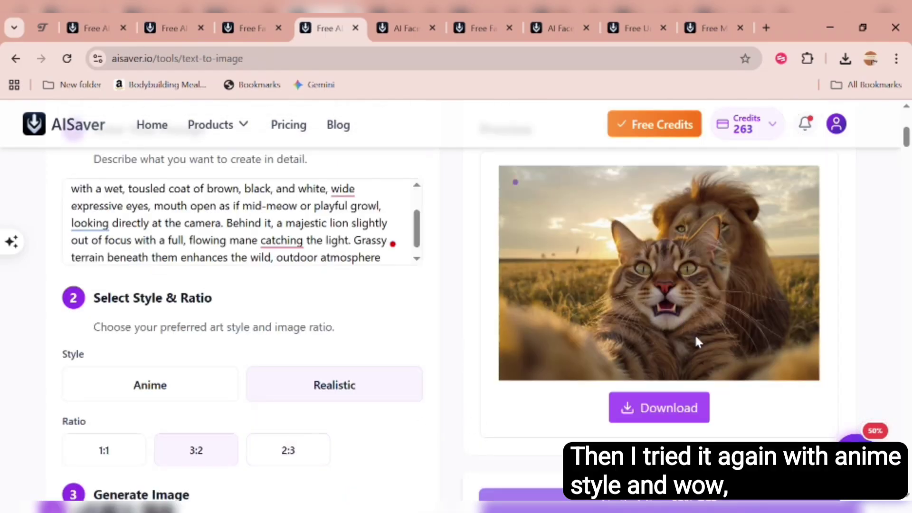
pyautogui.click(179, 390)
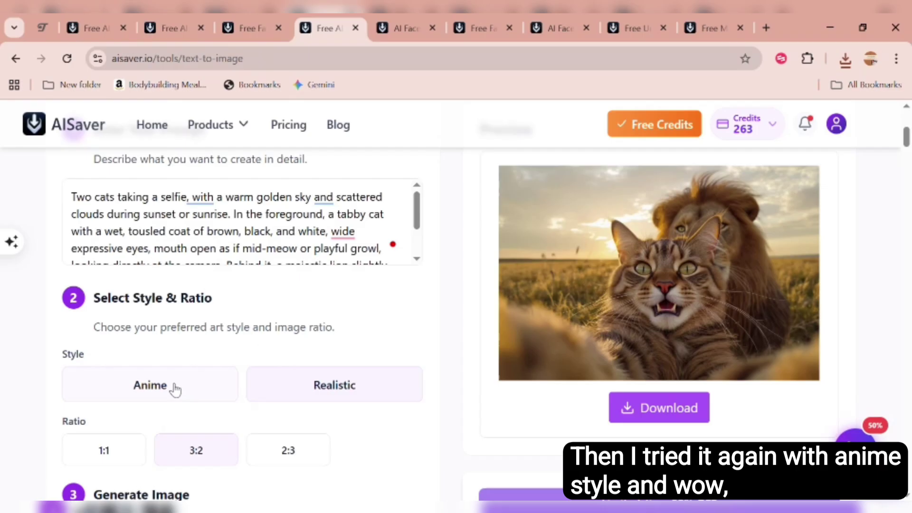
pyautogui.click(175, 389)
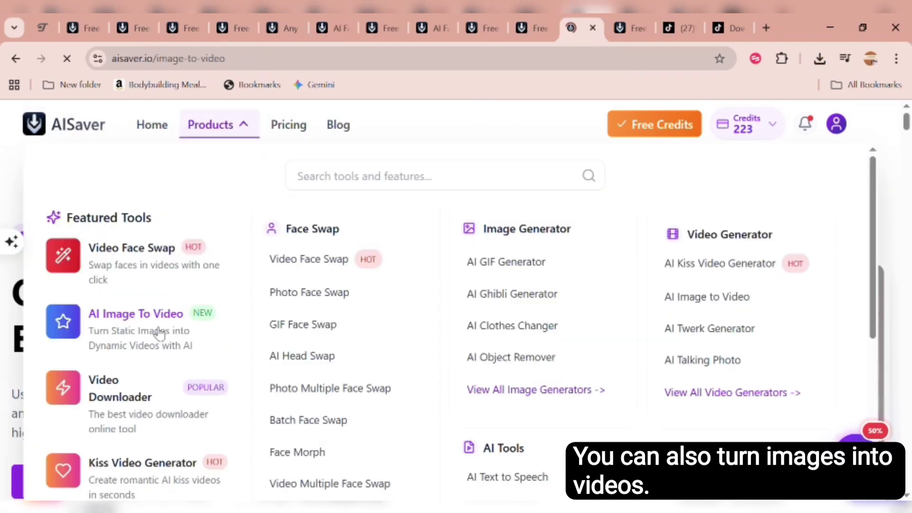
# - Upload the anime cat-and-lion image, crop to the full picture, and prompt 'The lion and tiger are taking selfie'
pyautogui.scroll(-5, 262, 326)
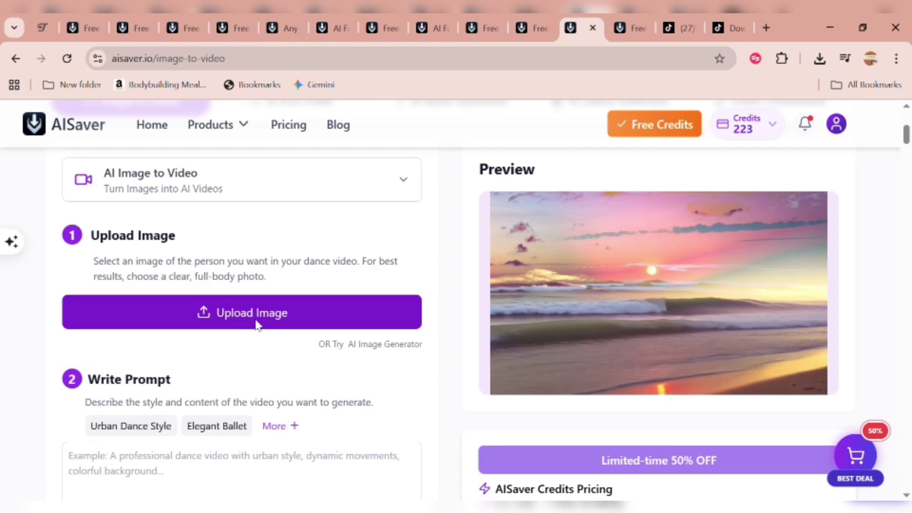
pyautogui.click(263, 326)
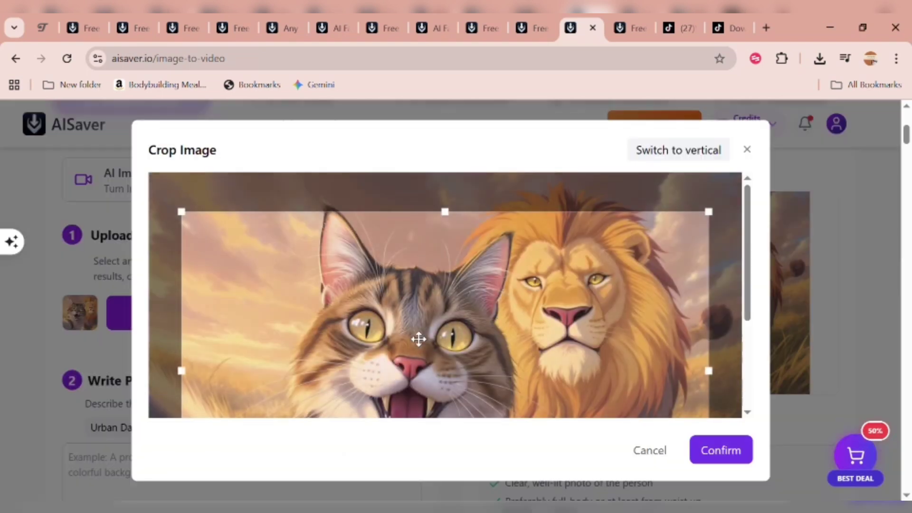
pyautogui.moveTo(708, 212); pyautogui.dragTo(729, 174)
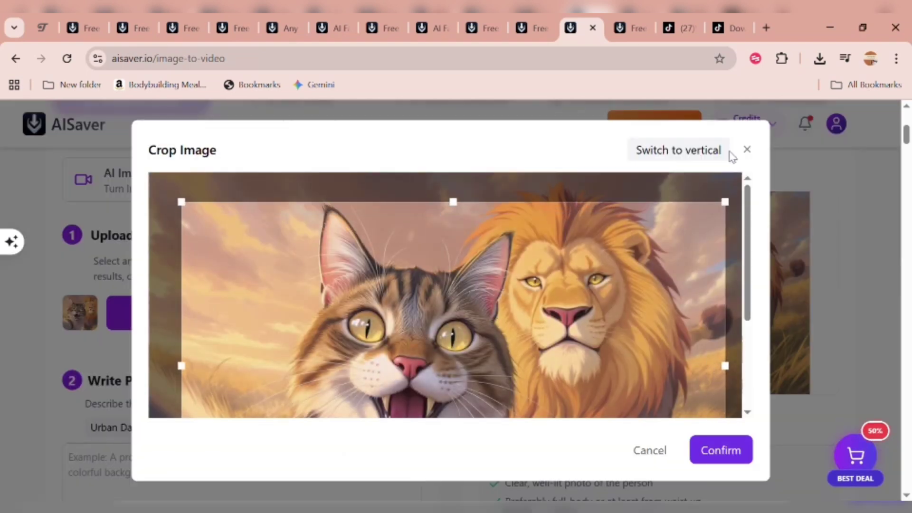
pyautogui.moveTo(452, 202); pyautogui.dragTo(446, 180)
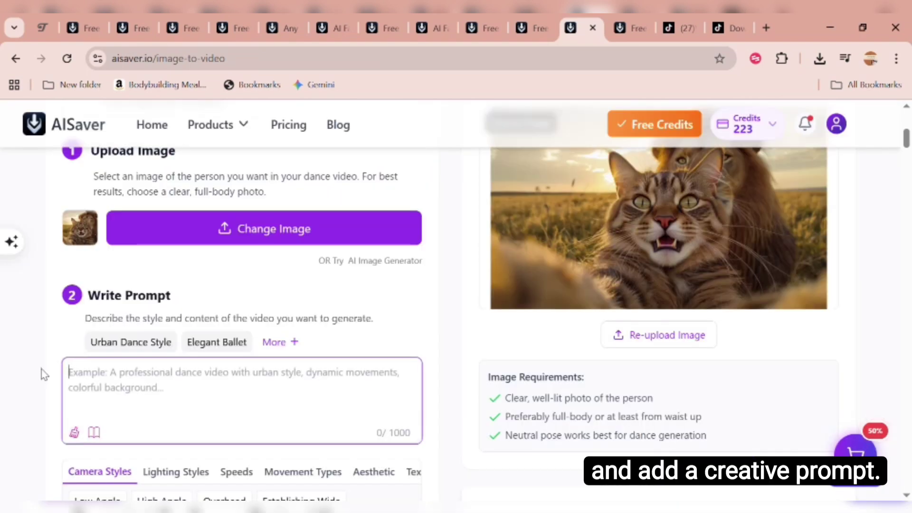
pyautogui.write('The li')
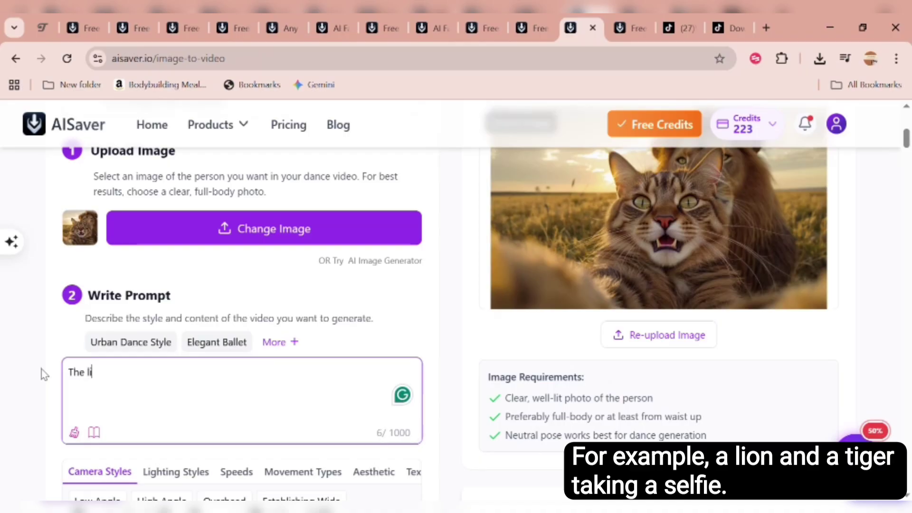
pyautogui.write('on and tiger are taking selfie')
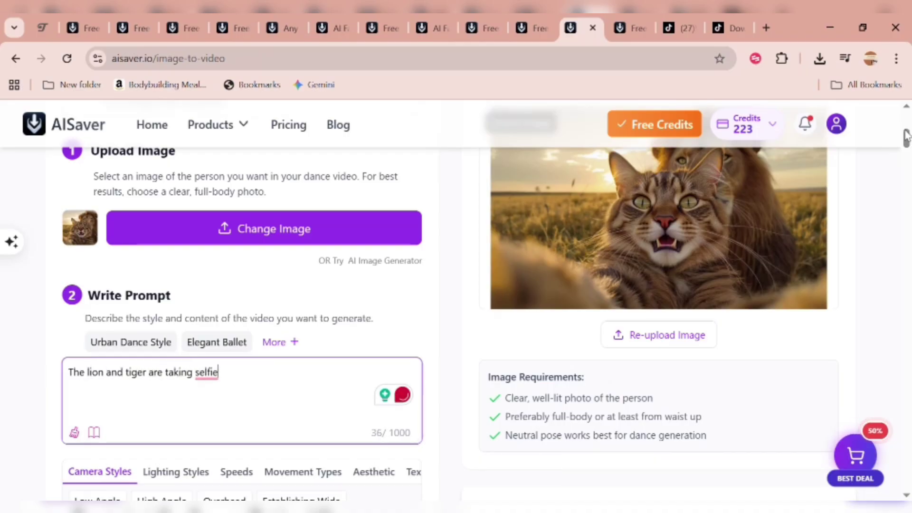
pyautogui.moveTo(907, 138); pyautogui.dragTo(906, 146)
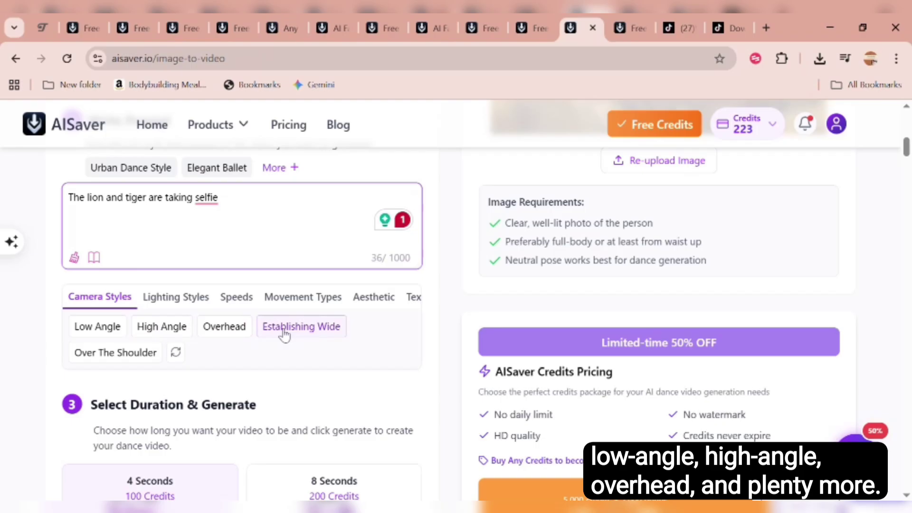
# - Browse lighting, speed and movement suggestions, then play back the generated 4-second lion video
pyautogui.click(184, 304)
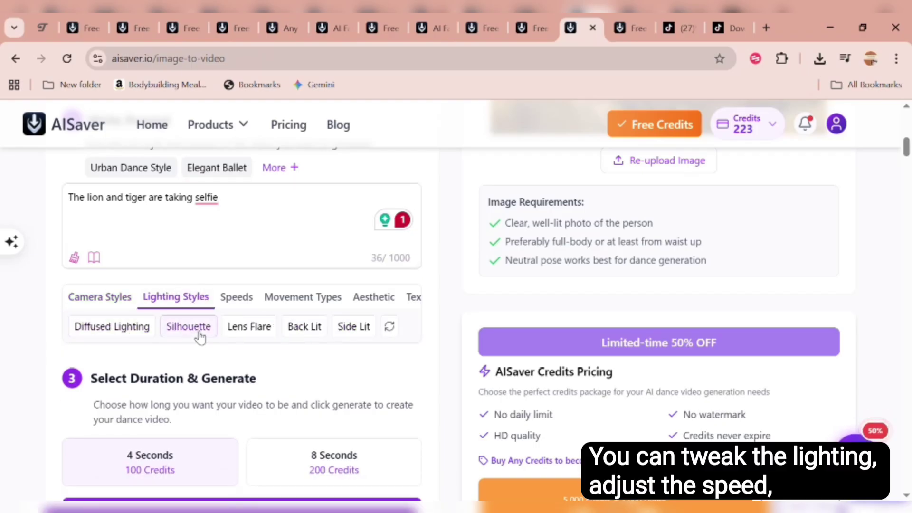
pyautogui.click(250, 304)
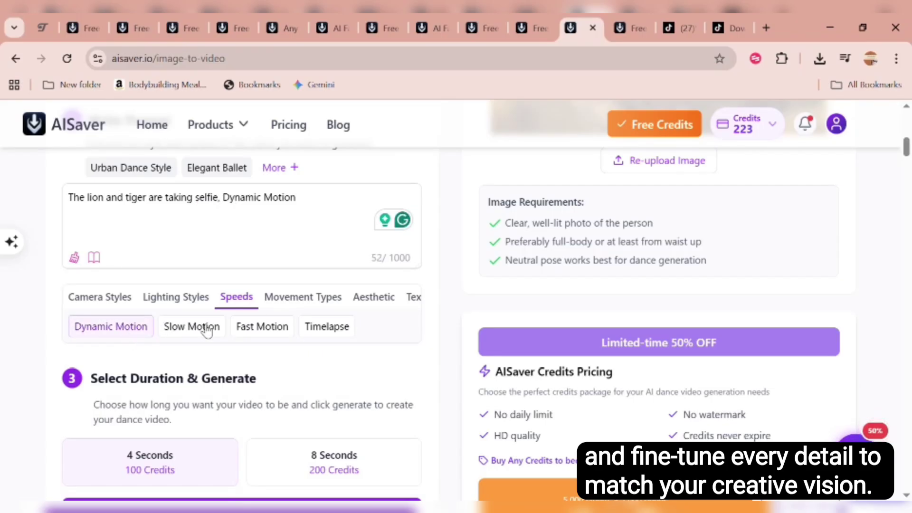
pyautogui.click(313, 306)
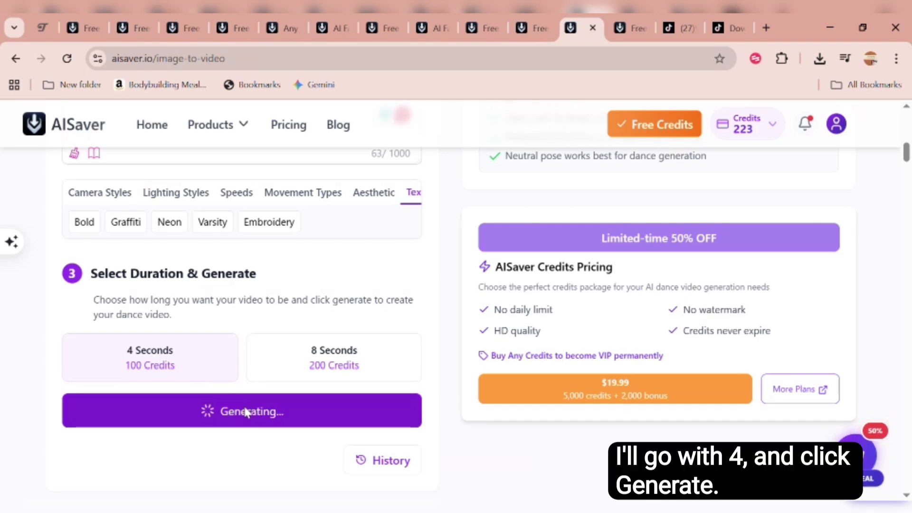
pyautogui.click(501, 338)
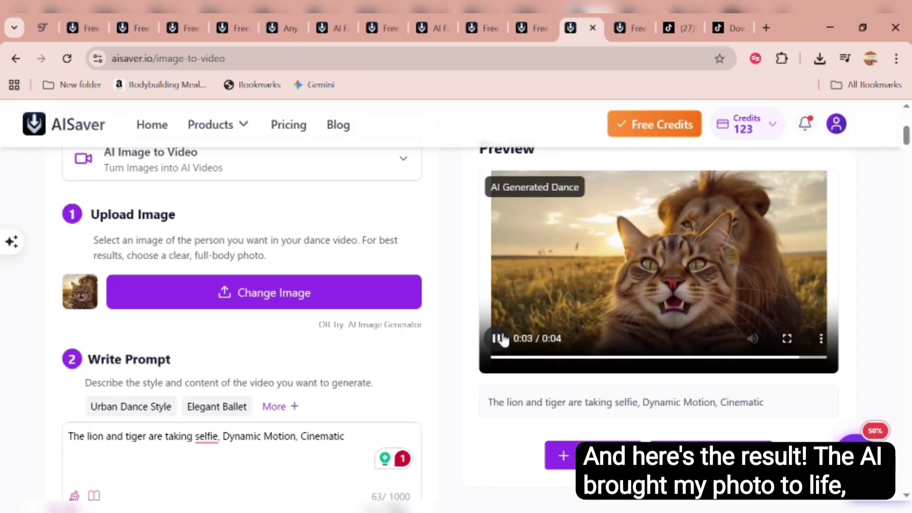
pyautogui.click(499, 338)
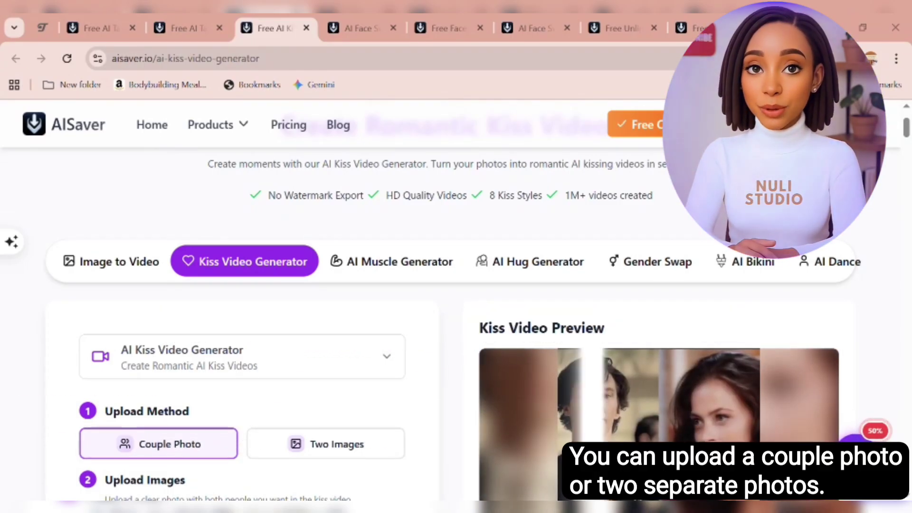
# - Switch to Two Images, upload and crop the man's portrait, then add the woman's with Free crop
pyautogui.scroll(-2, 152, 349)
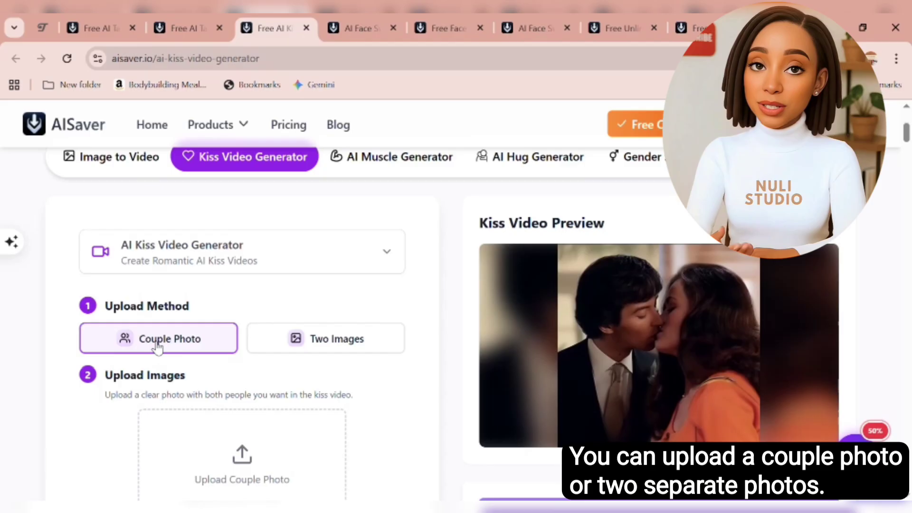
pyautogui.scroll(-2, 366, 254)
pyautogui.click(365, 255)
pyautogui.click(203, 379)
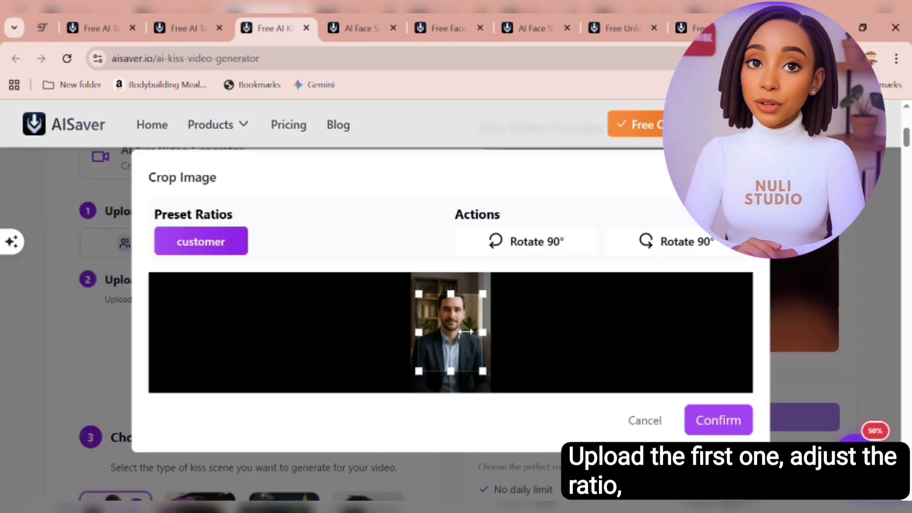
pyautogui.moveTo(451, 295); pyautogui.dragTo(450, 273)
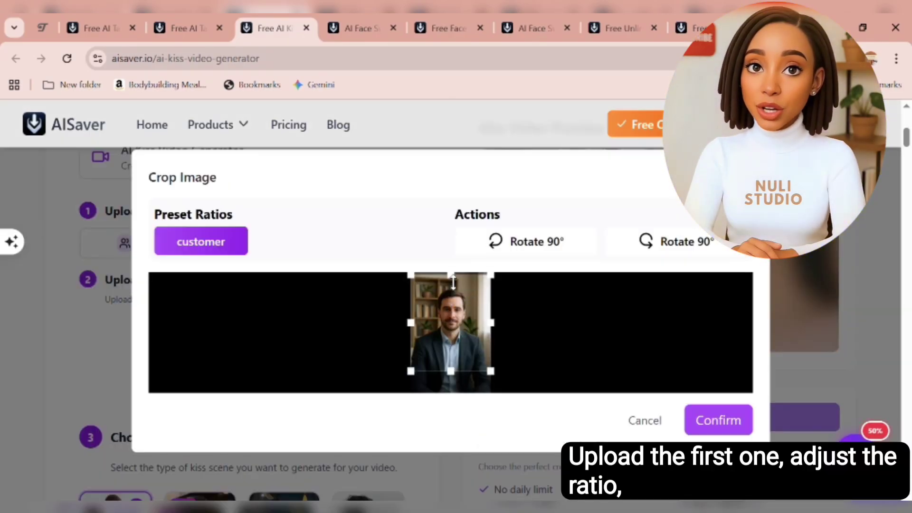
pyautogui.click(718, 420)
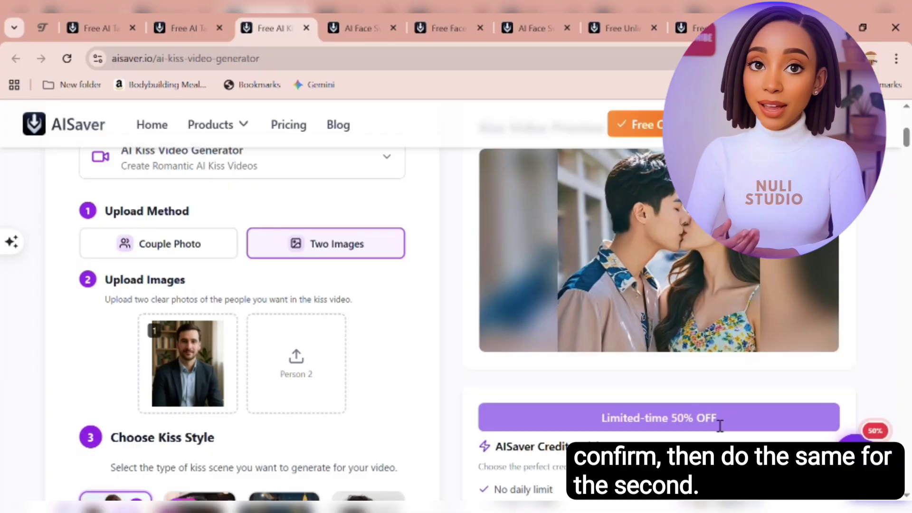
pyautogui.click(303, 372)
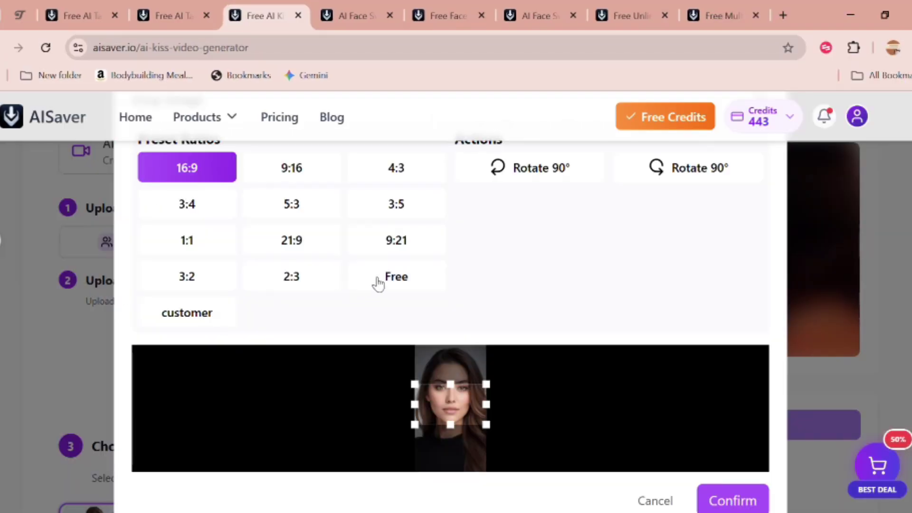
pyautogui.click(401, 281)
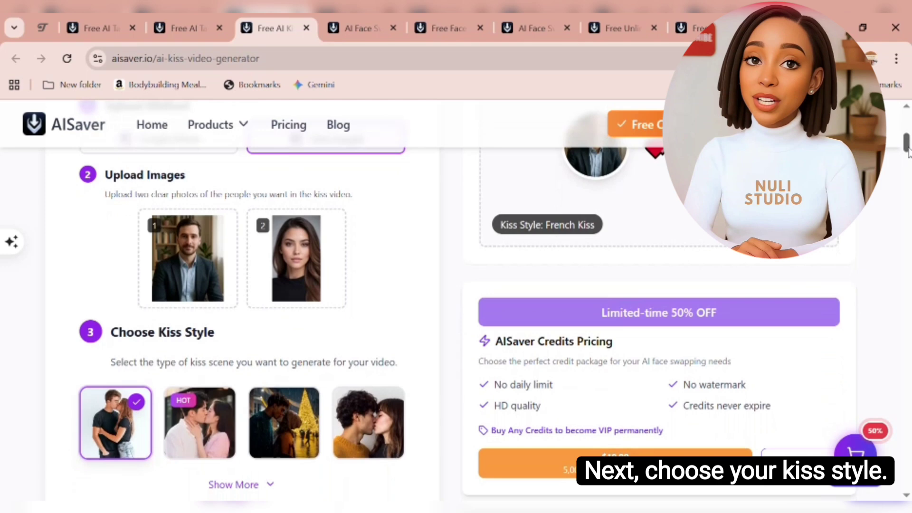
# - Show more kiss styles and select Kissing Pro
pyautogui.scroll(-1, 907, 154)
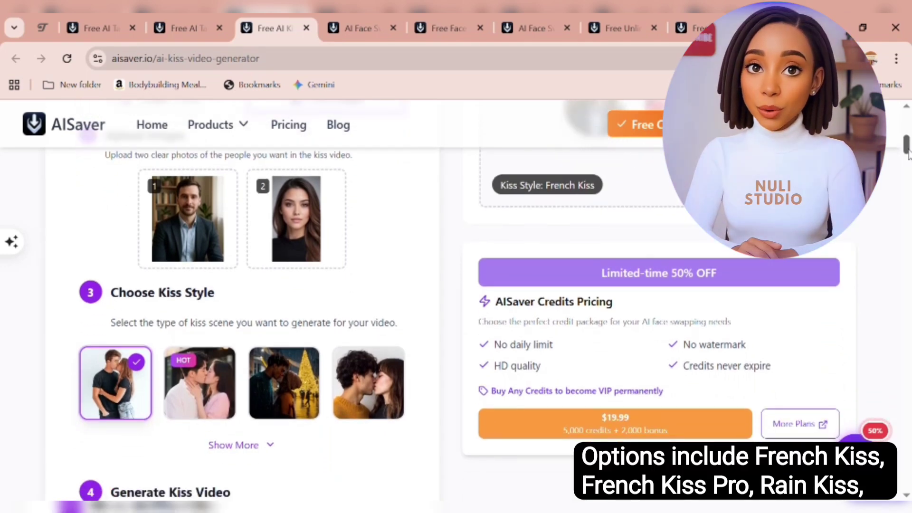
pyautogui.moveTo(193, 406)
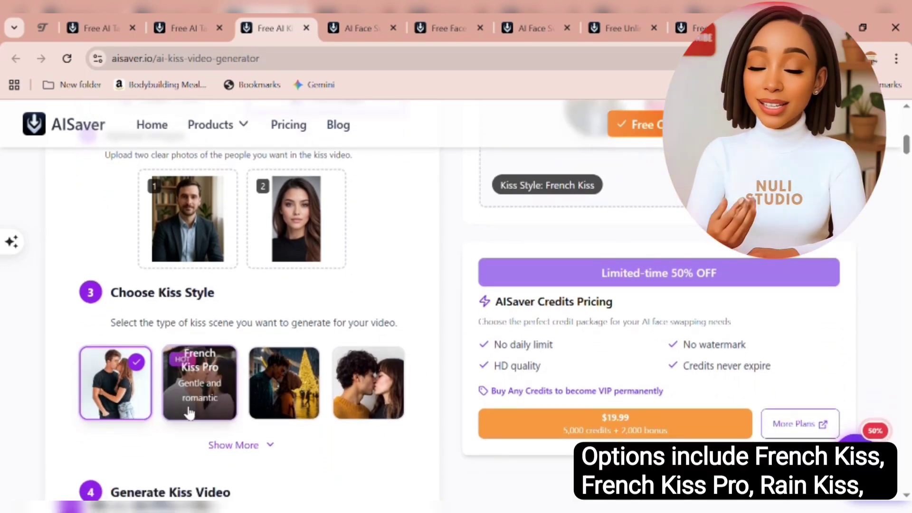
pyautogui.moveTo(291, 409)
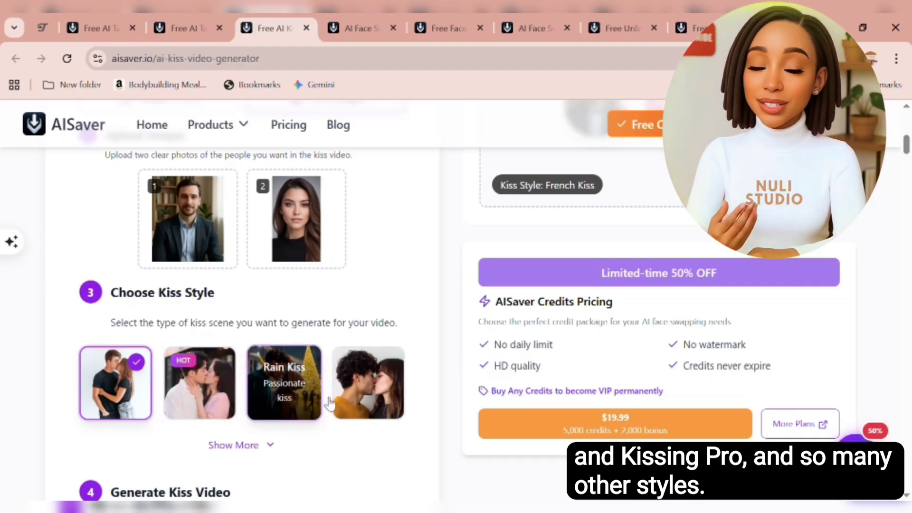
pyautogui.click(234, 445)
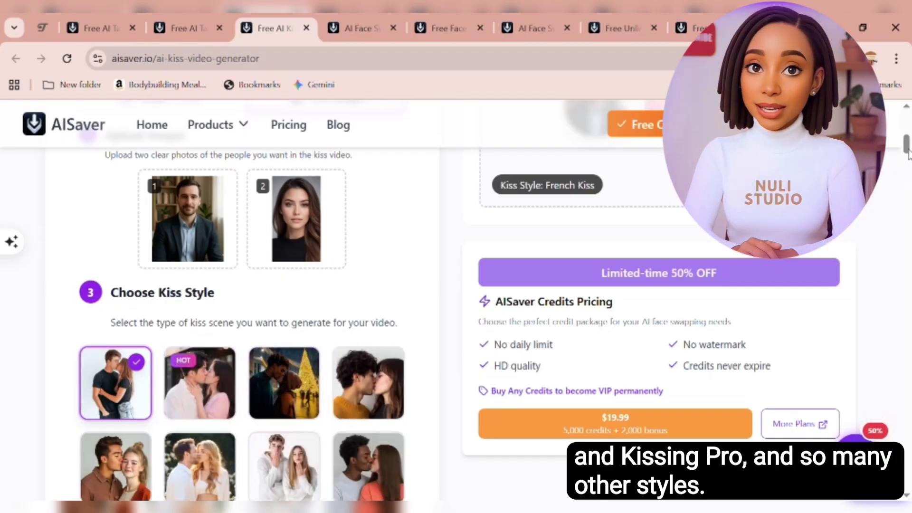
pyautogui.scroll(-3, 908, 154)
pyautogui.click(379, 259)
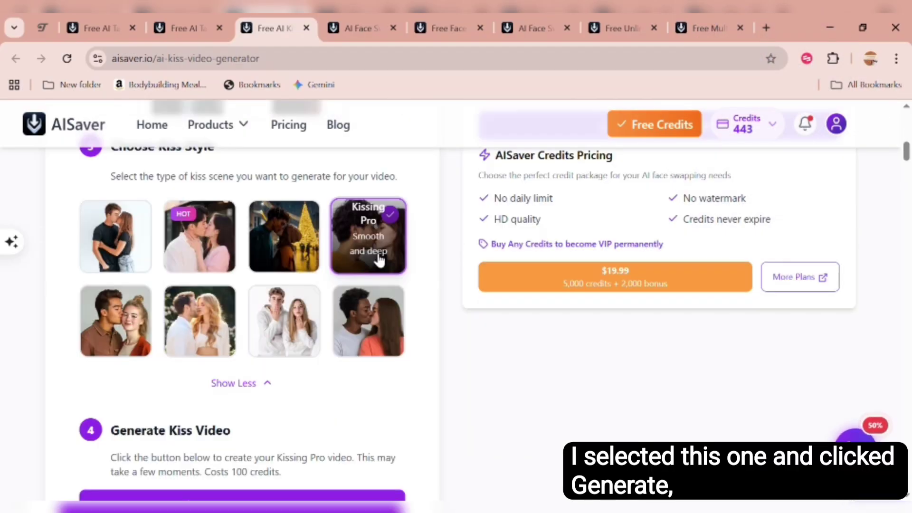
# - Generate the Kissing Pro kiss video and play the finished result
pyautogui.scroll(-2, 284, 380)
pyautogui.click(258, 401)
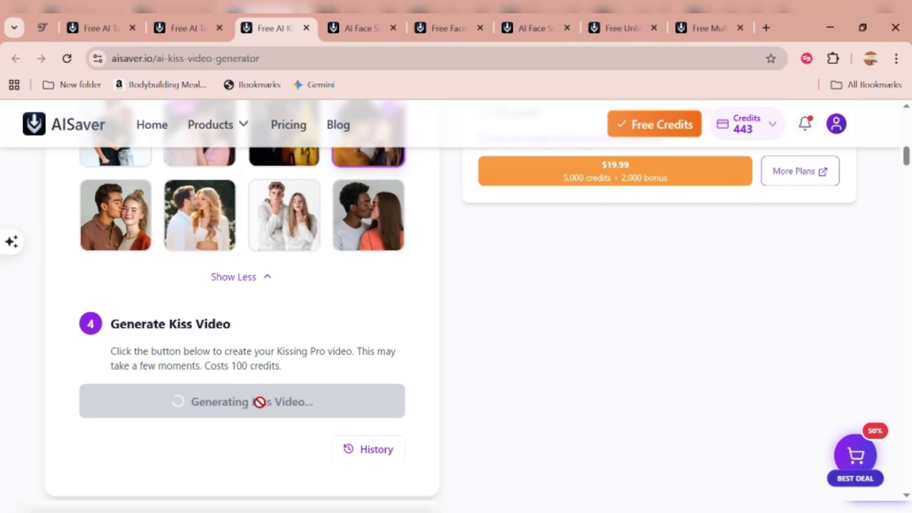
pyautogui.scroll(8, 907, 147)
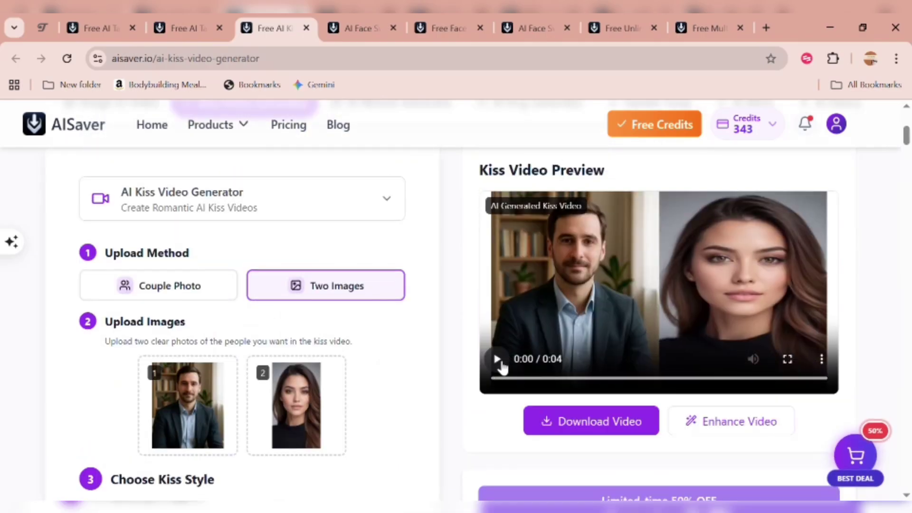
pyautogui.click(497, 359)
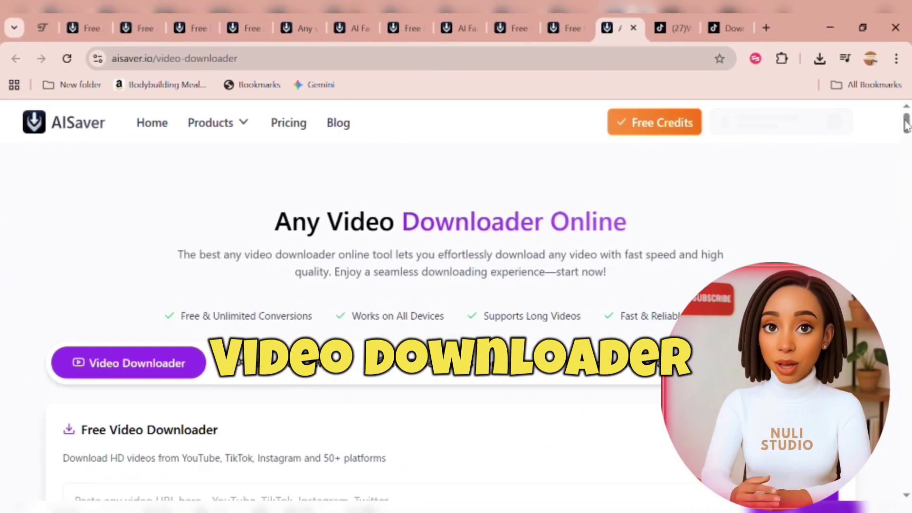
# - Bring up the TikTok video's share options to copy its link
pyautogui.moveTo(907, 128); pyautogui.dragTo(907, 133)
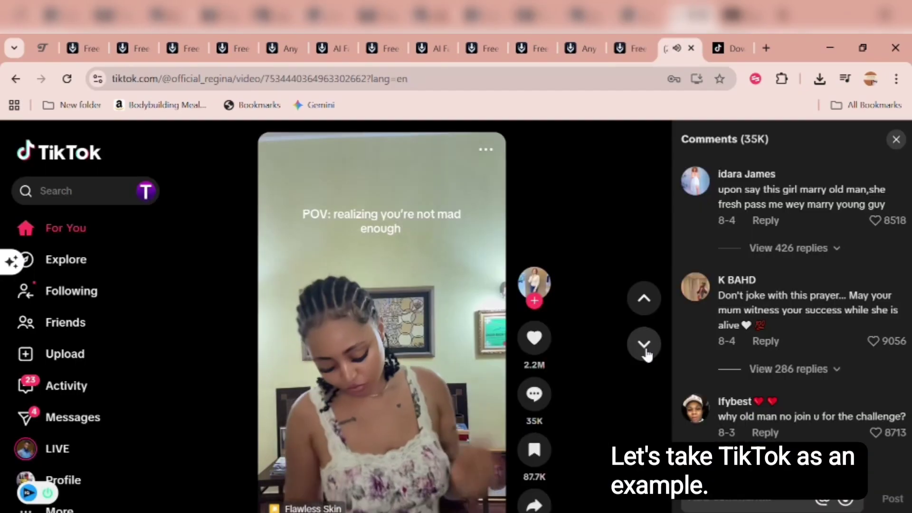
pyautogui.click(535, 502)
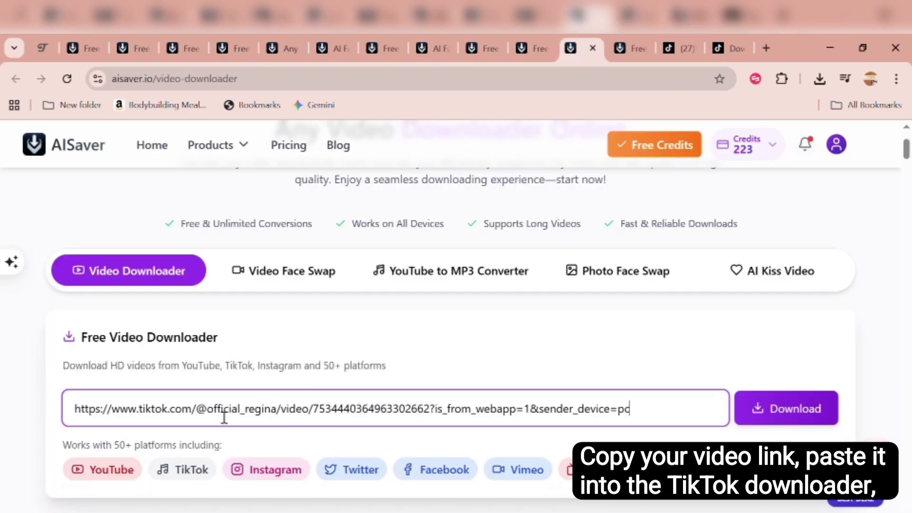
# - Analyze the pasted TikTok link until its 1080p VIDEO/MP4 format is listed
pyautogui.scroll(-2, 224, 417)
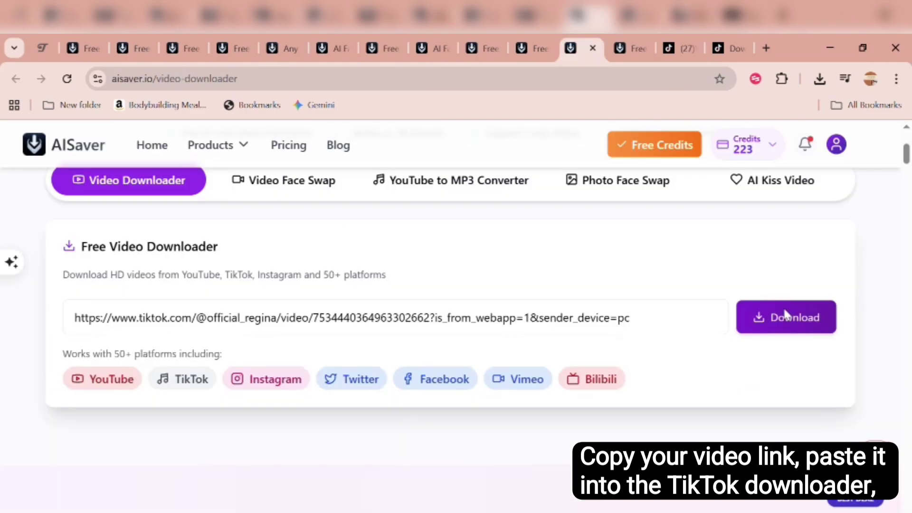
pyautogui.click(784, 316)
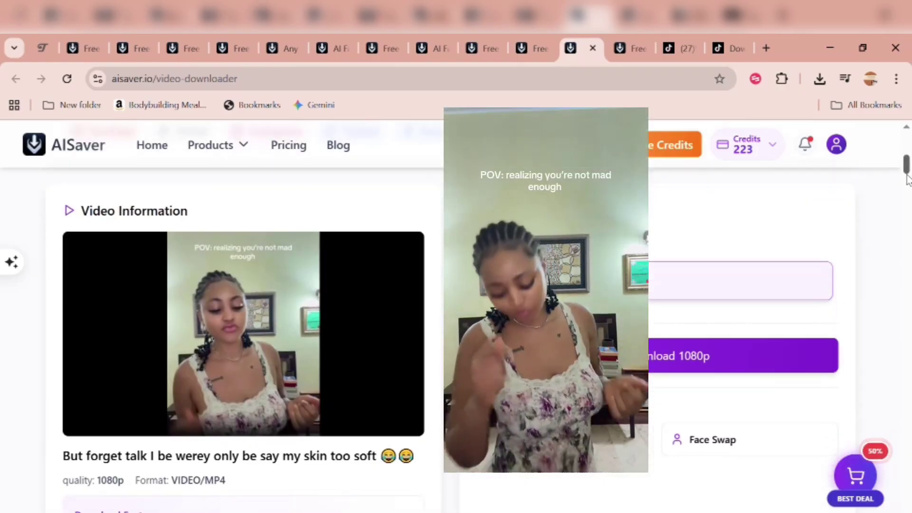
pyautogui.moveTo(907, 171); pyautogui.dragTo(907, 173)
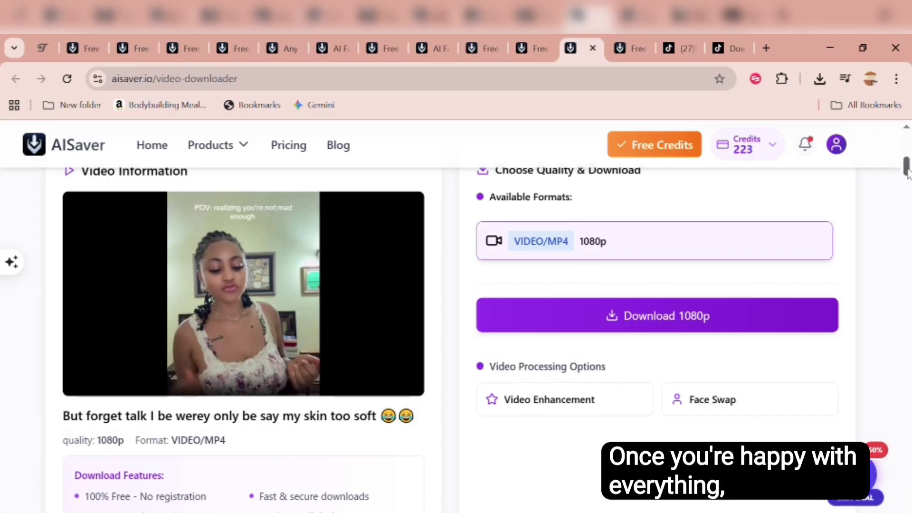
pyautogui.moveTo(906, 167); pyautogui.dragTo(906, 166)
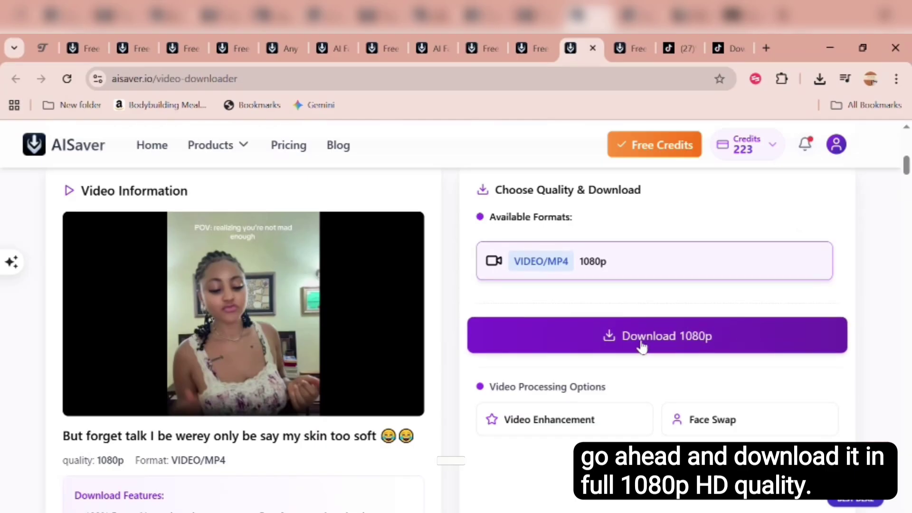